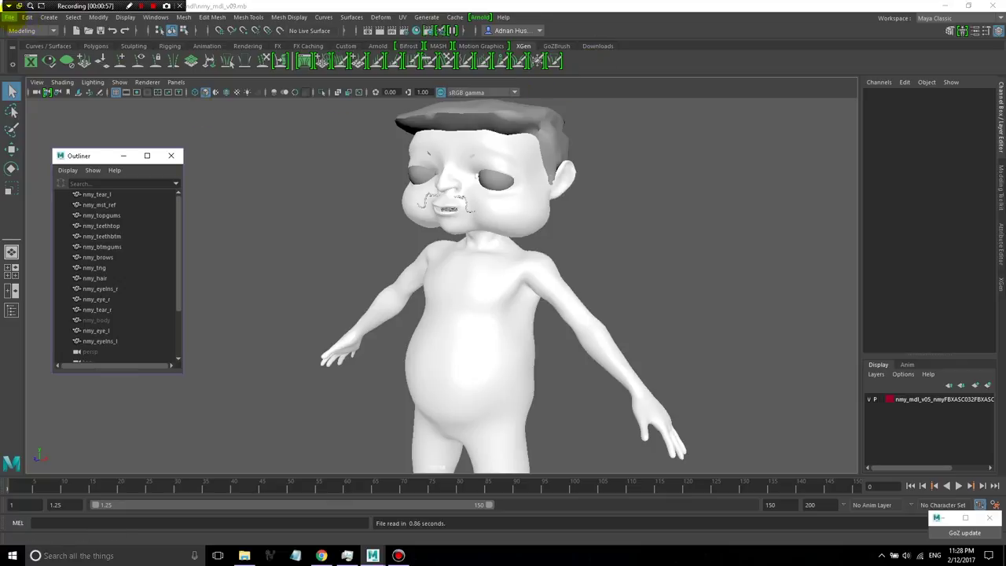
Step: Bring up the File menu's file and project commands over the character scene
{"action": "left_click", "coordinate": [10, 16]}
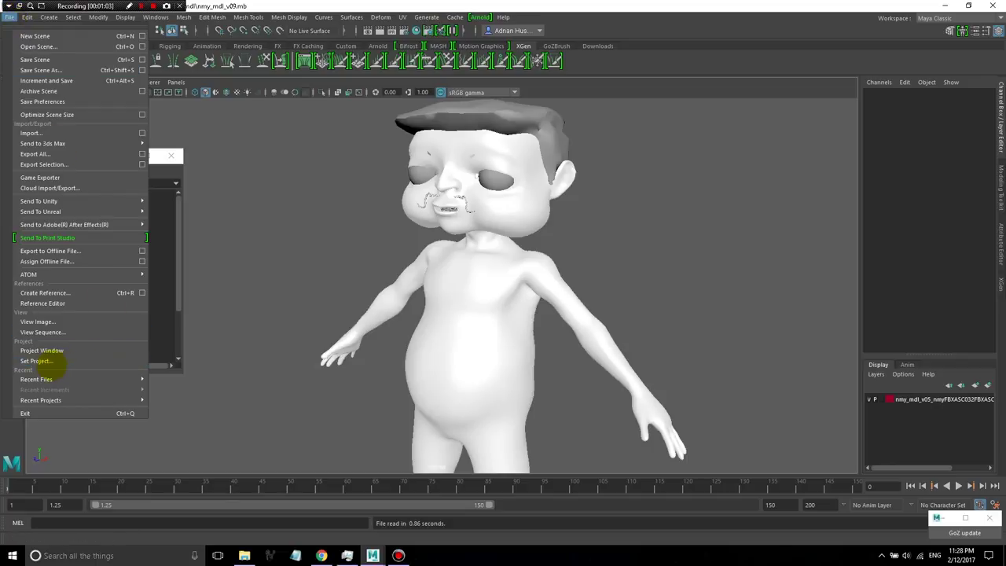
Step: Set the current project to the maya folder under D:\projects\pd
{"action": "left_click", "coordinate": [37, 361]}
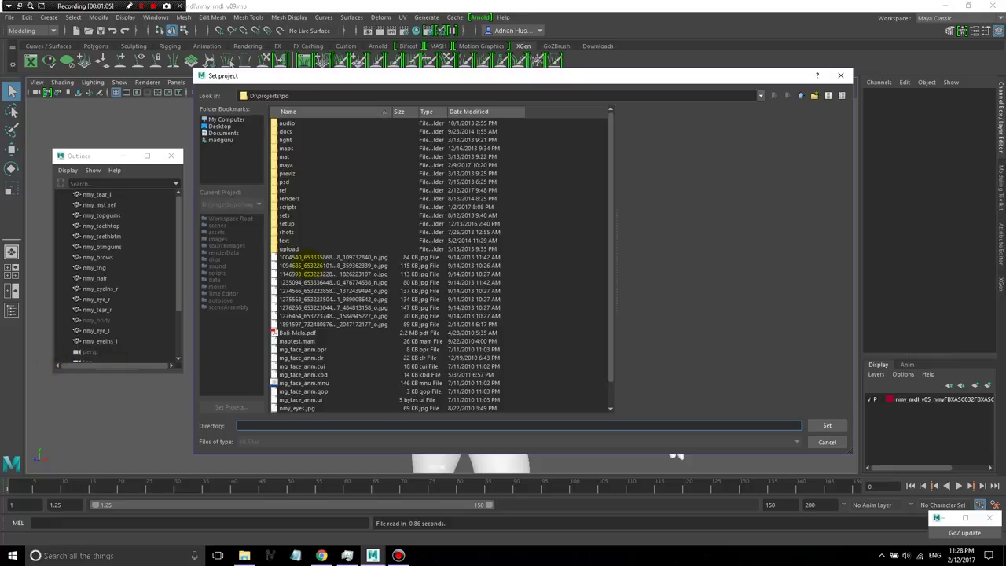
{"action": "double_click", "coordinate": [284, 164]}
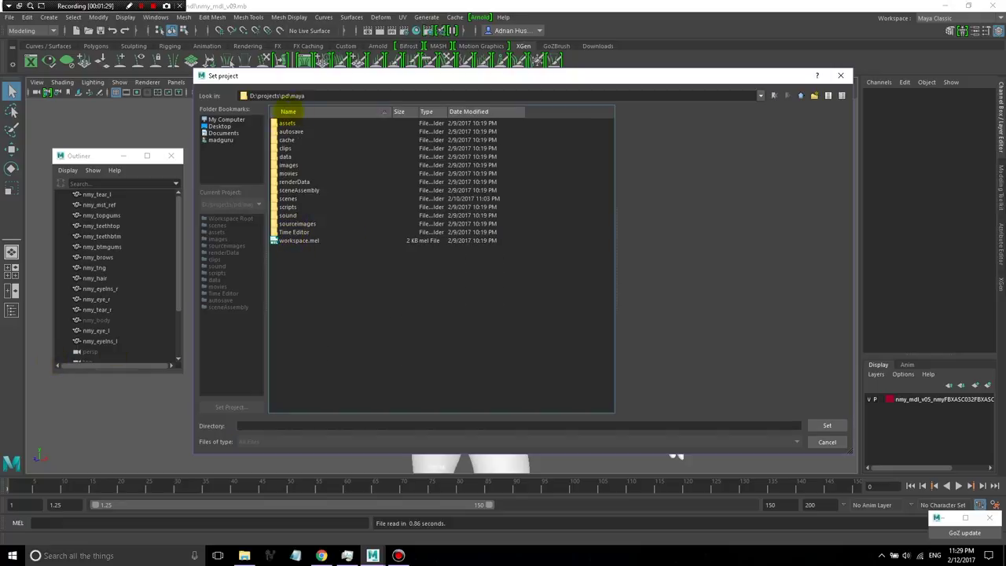
{"action": "left_click", "coordinate": [695, 325]}
{"action": "double_click", "coordinate": [289, 199]}
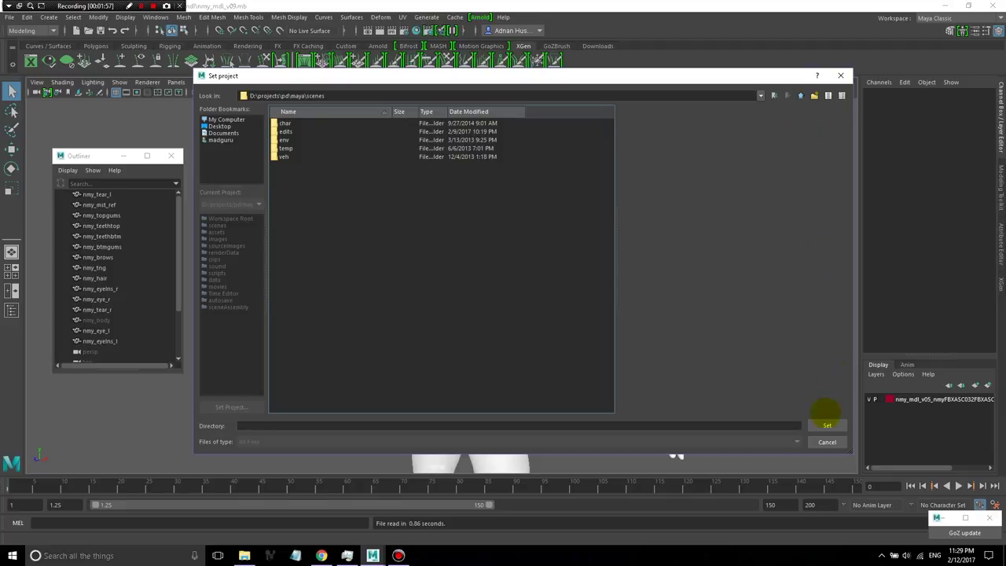
{"action": "left_click", "coordinate": [826, 442]}
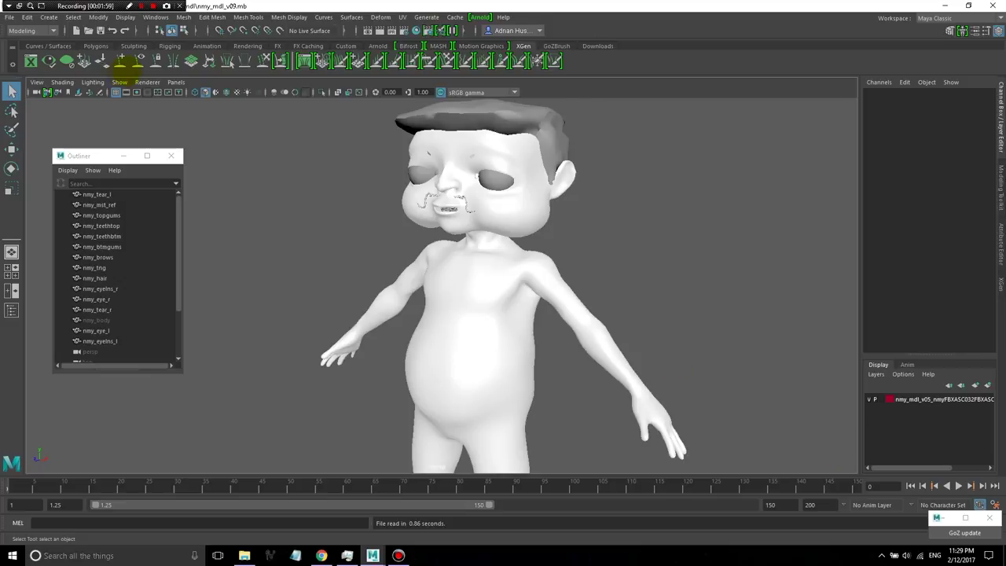
{"action": "left_click", "coordinate": [10, 16]}
{"action": "mouse_move", "coordinate": [47, 274]}
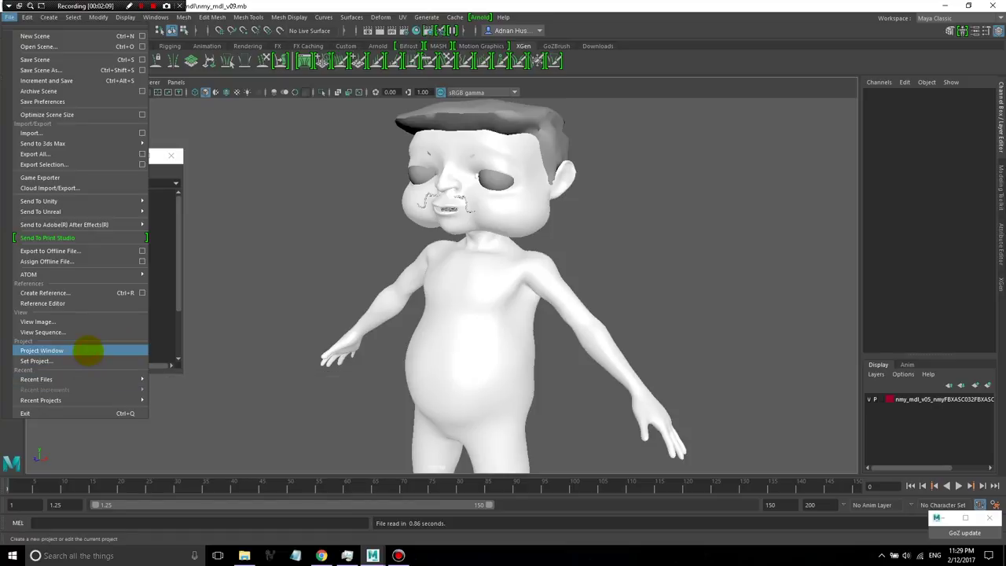
{"action": "left_click", "coordinate": [88, 351]}
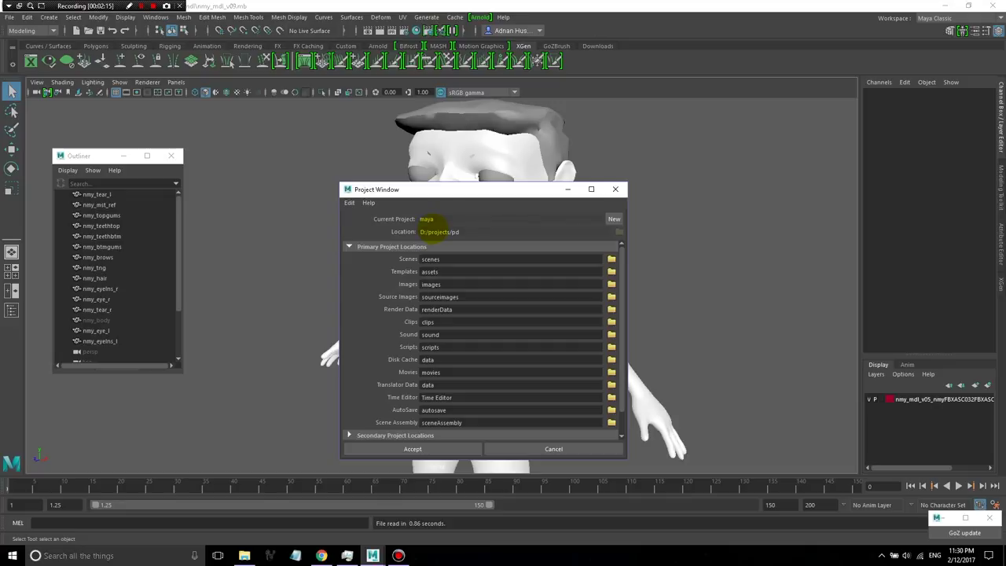
{"action": "left_click", "coordinate": [615, 189]}
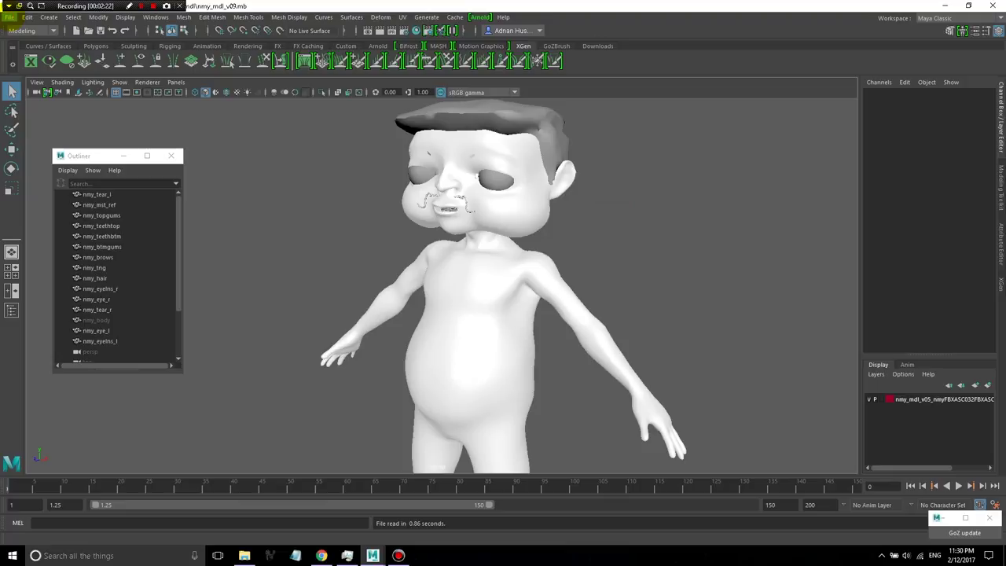
{"action": "left_click", "coordinate": [10, 18]}
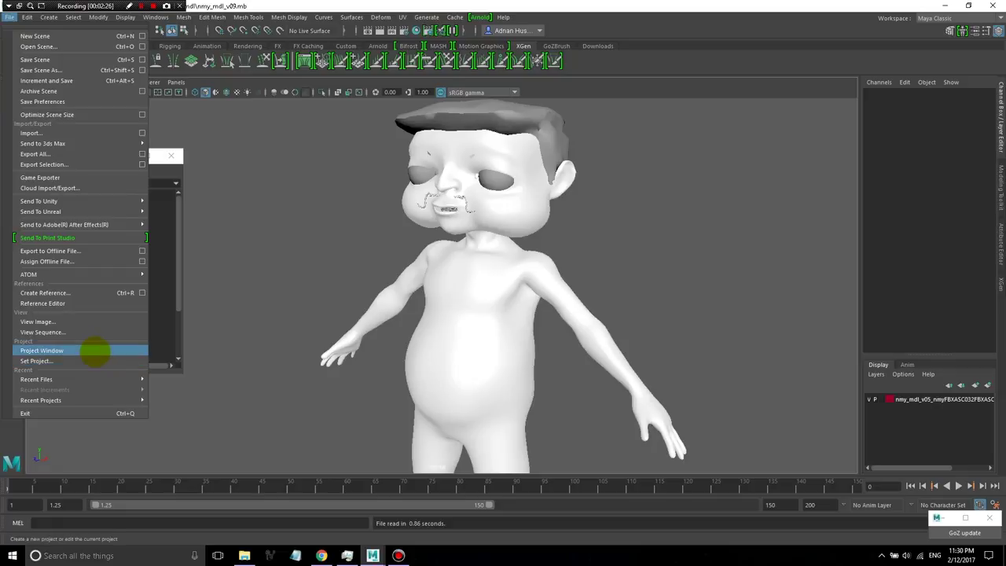
{"action": "left_click", "coordinate": [95, 351]}
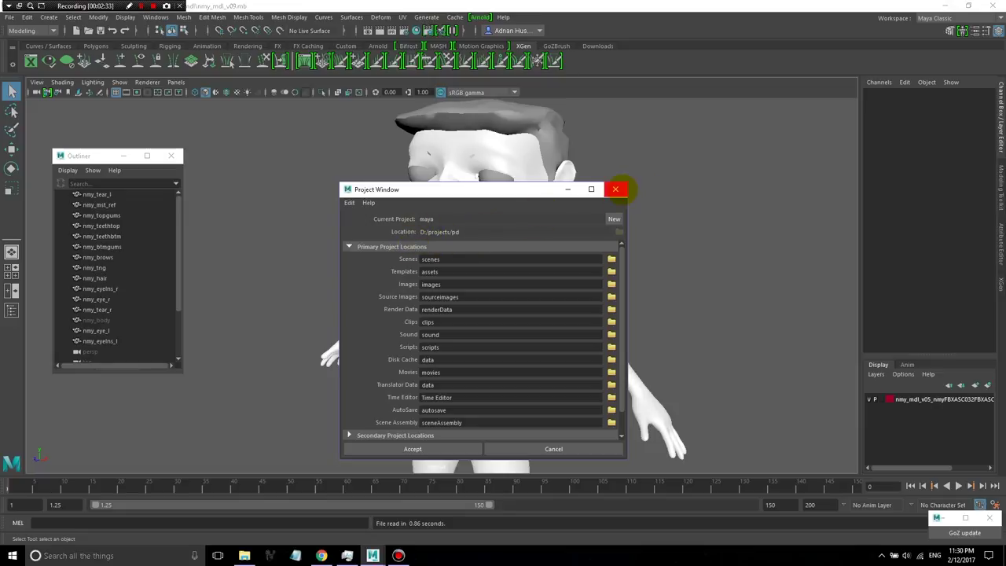
{"action": "left_click", "coordinate": [615, 188]}
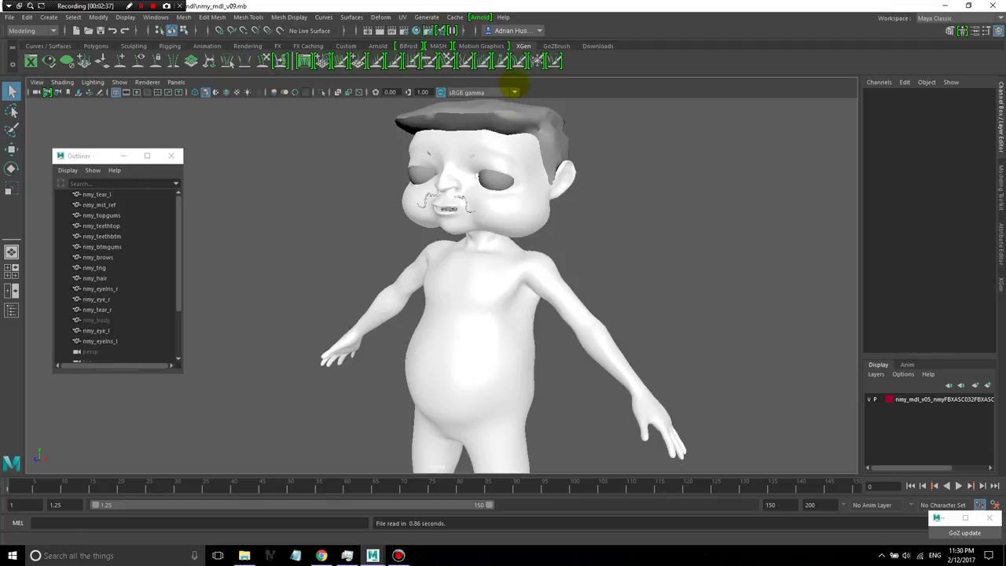
Step: Select nmy_hair and orbit to inspect it from behind, then select nmy_tng
{"action": "left_click", "coordinate": [479, 116]}
{"action": "mouse_move", "coordinate": [610, 224]}
{"action": "left_mouse_down", "text": "alt"}
{"action": "mouse_move", "coordinate": [408, 265]}
{"action": "mouse_move", "coordinate": [696, 254]}
{"action": "mouse_move", "coordinate": [548, 282]}
{"action": "mouse_move", "coordinate": [315, 213]}
{"action": "left_mouse_up", "text": "alt"}
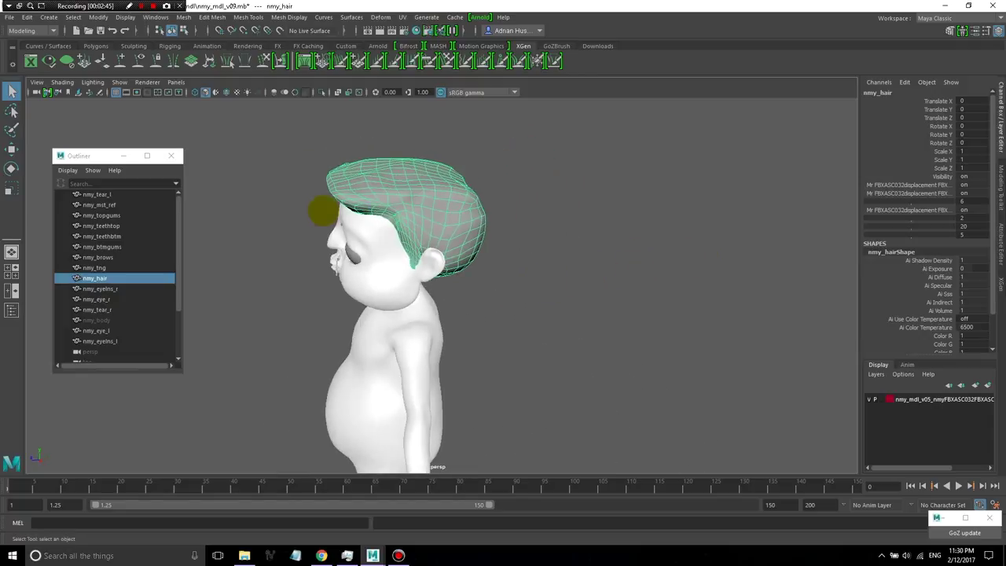
{"action": "mouse_move", "coordinate": [539, 263]}
{"action": "left_mouse_down", "text": "alt"}
{"action": "mouse_move", "coordinate": [399, 253]}
{"action": "mouse_move", "coordinate": [584, 247]}
{"action": "mouse_move", "coordinate": [375, 225]}
{"action": "mouse_move", "coordinate": [546, 229]}
{"action": "mouse_move", "coordinate": [530, 225]}
{"action": "mouse_move", "coordinate": [348, 225]}
{"action": "left_mouse_up", "text": "alt"}
{"action": "mouse_move", "coordinate": [598, 228]}
{"action": "left_mouse_down", "text": "alt"}
{"action": "mouse_move", "coordinate": [466, 218]}
{"action": "mouse_move", "coordinate": [729, 228]}
{"action": "mouse_move", "coordinate": [354, 212]}
{"action": "left_mouse_up", "text": "alt"}
{"action": "mouse_move", "coordinate": [588, 224]}
{"action": "left_mouse_down", "text": "alt"}
{"action": "mouse_move", "coordinate": [527, 225]}
{"action": "mouse_move", "coordinate": [654, 227]}
{"action": "left_mouse_up", "text": "alt"}
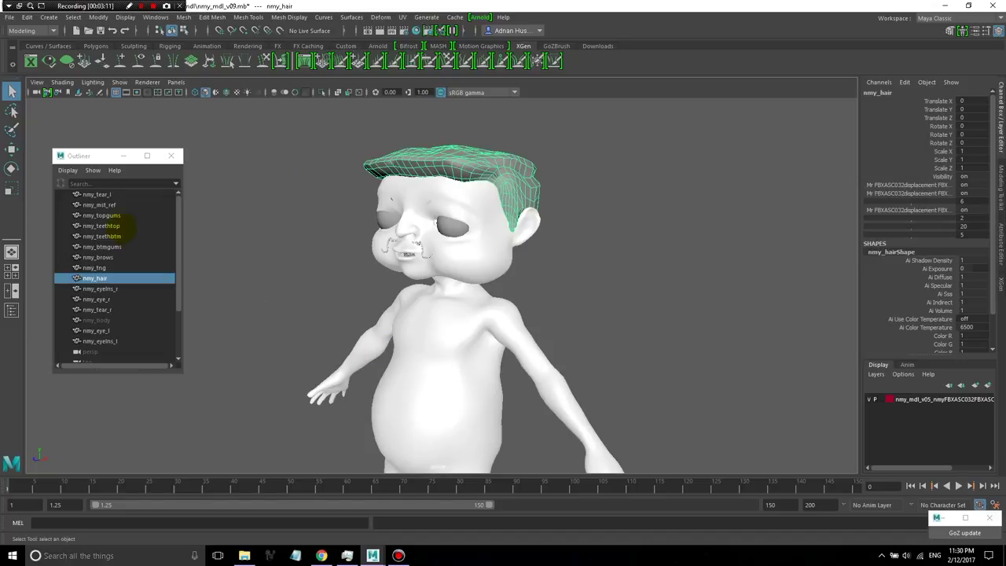
{"action": "left_click", "coordinate": [144, 268]}
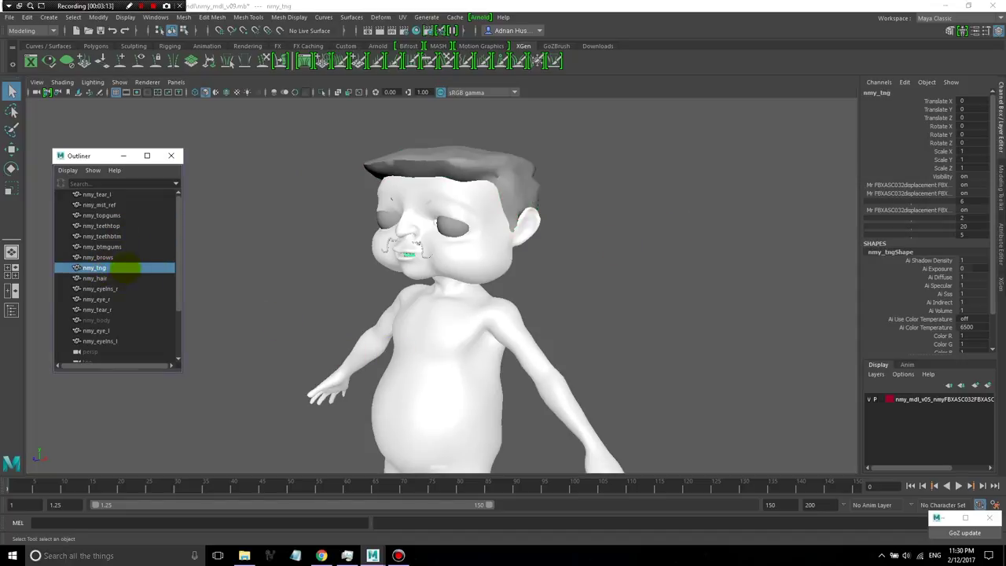
Step: Hide the teeth, gums, brows and tongue meshes, and template nmy_hair
{"action": "left_click", "coordinate": [126, 197], "text": "shift"}
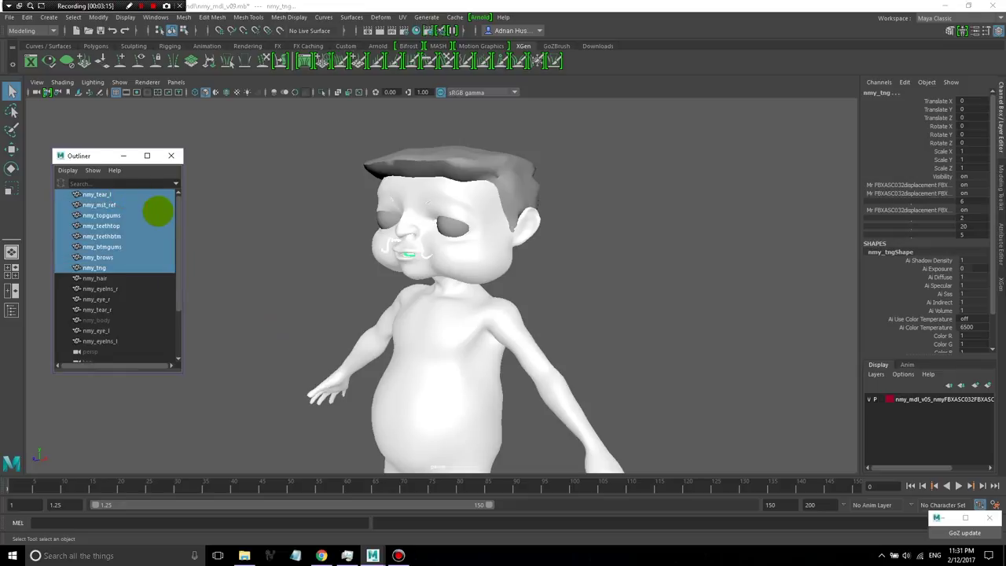
{"action": "key", "text": "ctrl+h"}
{"action": "left_click", "coordinate": [107, 279]}
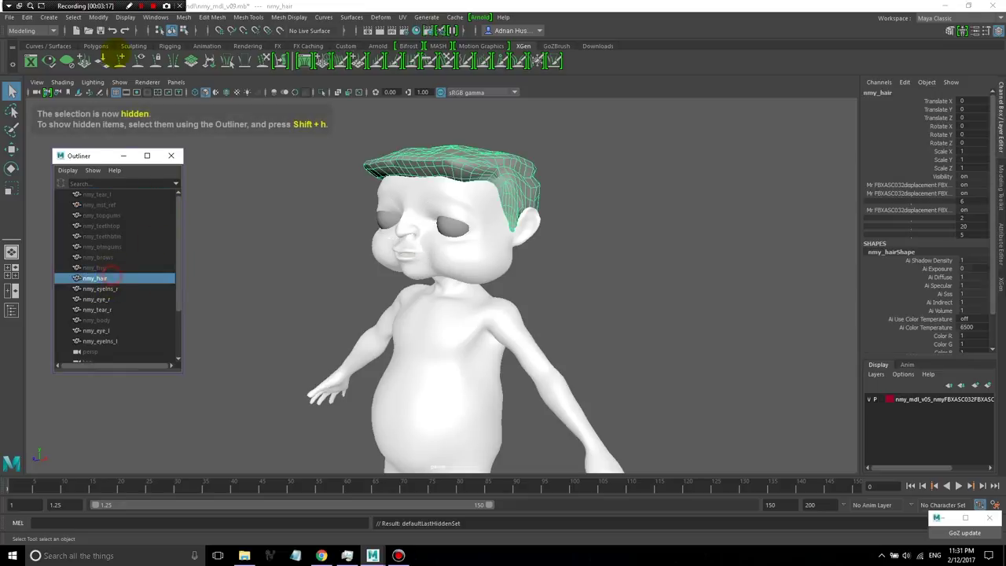
{"action": "left_click", "coordinate": [125, 18]}
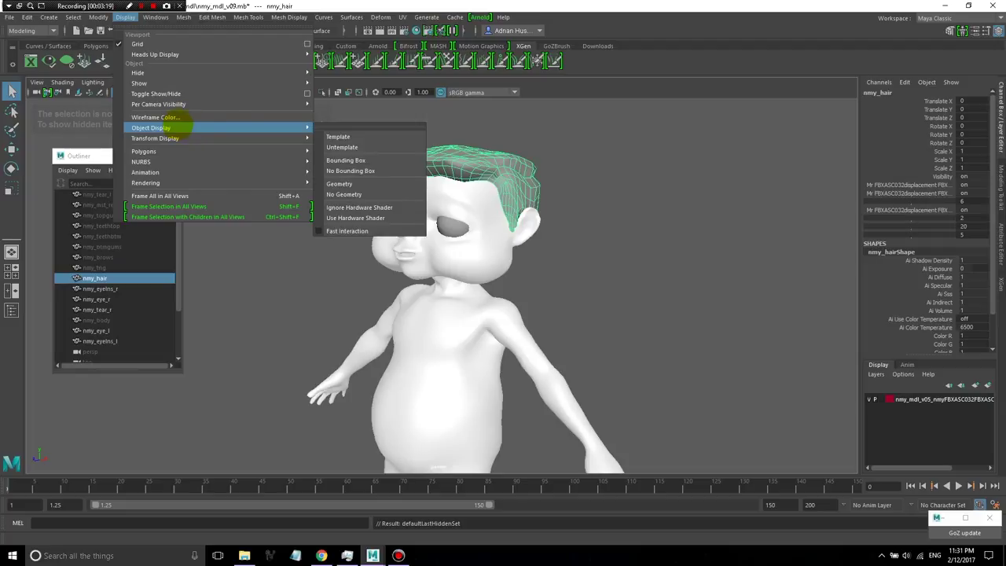
{"action": "mouse_move", "coordinate": [151, 128]}
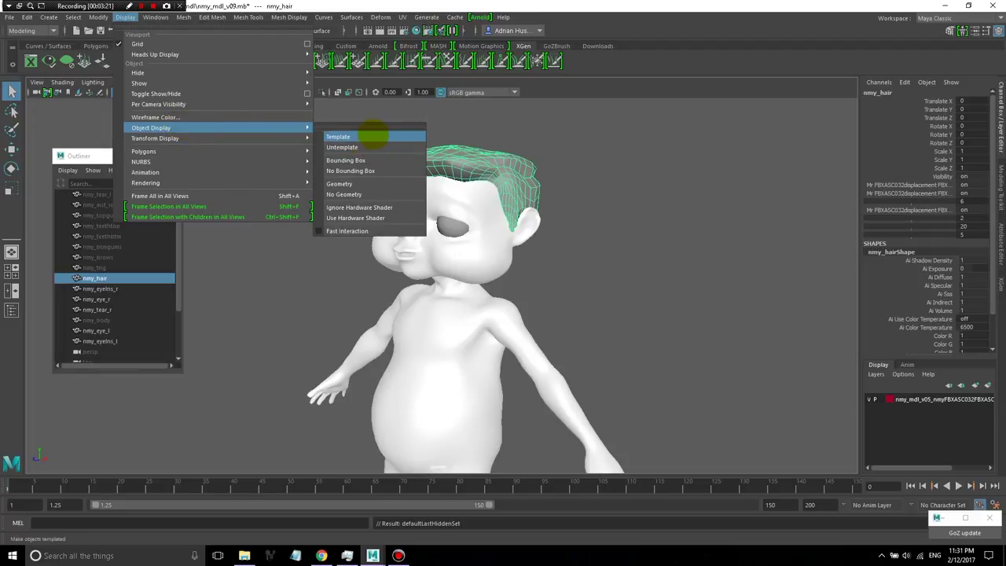
{"action": "left_click", "coordinate": [368, 136]}
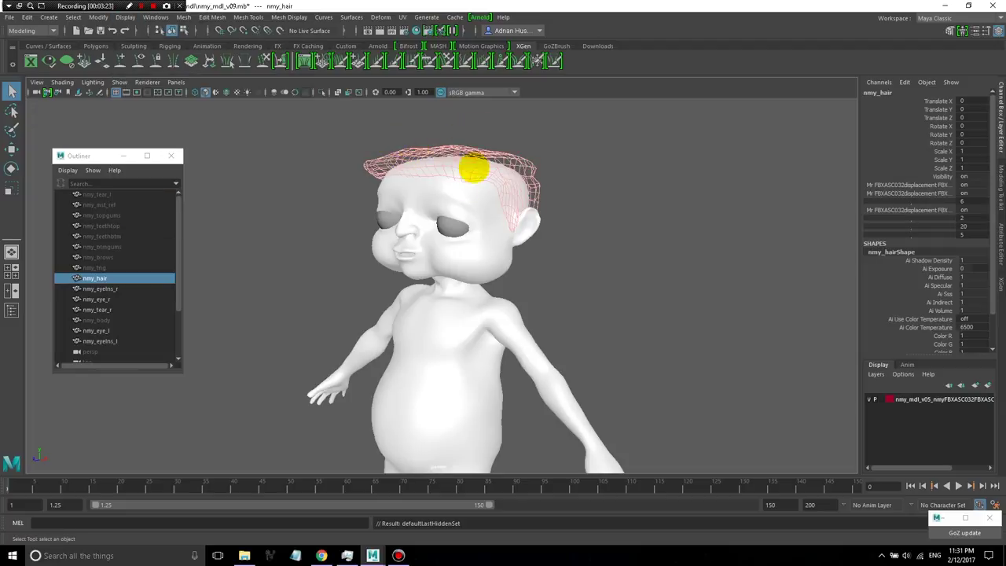
{"action": "left_click", "coordinate": [371, 173]}
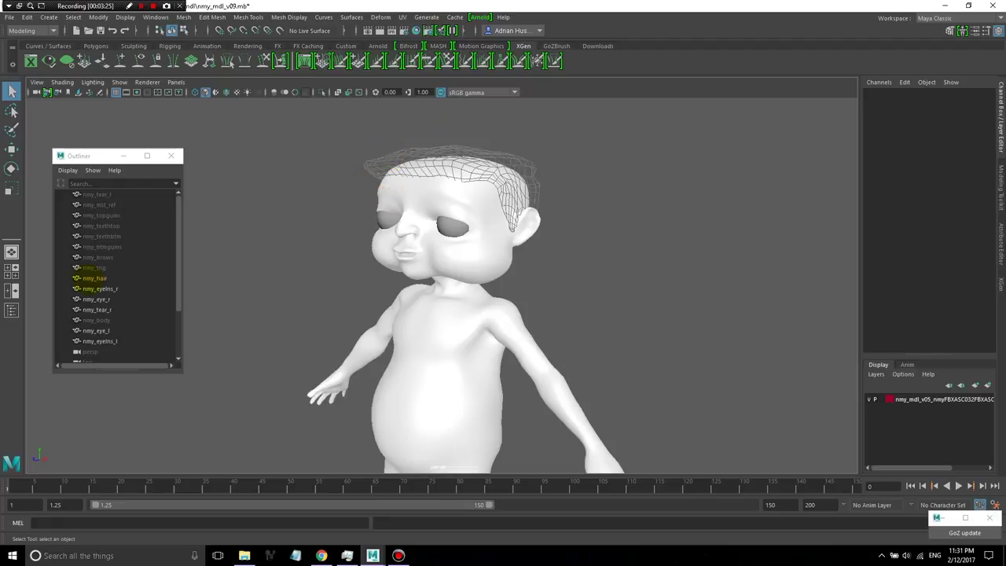
Step: Hide the eye lens and tear meshes, then select Nmy_body
{"action": "left_click", "coordinate": [118, 289]}
{"action": "left_click", "coordinate": [111, 341], "text": "shift"}
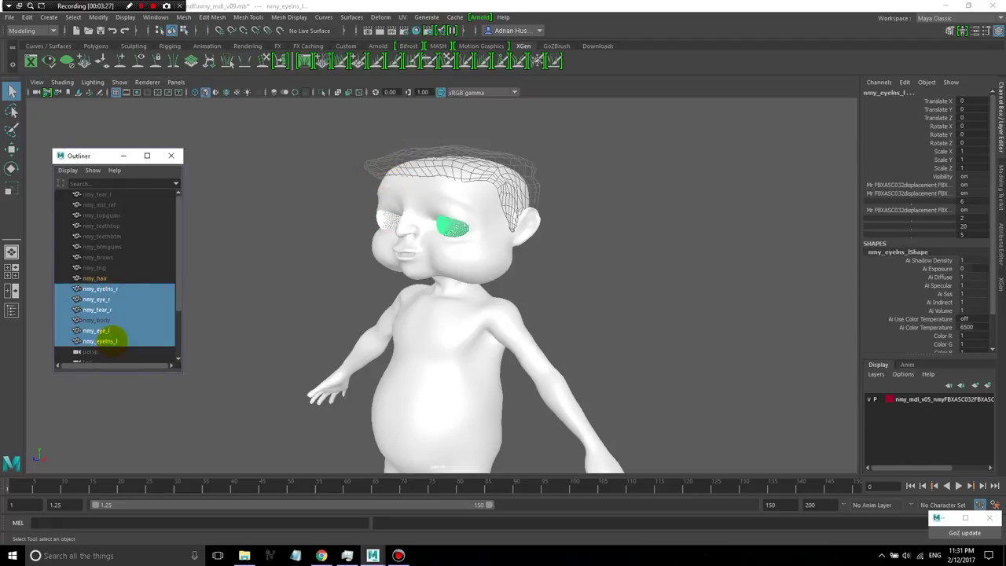
{"action": "key", "text": "ctrl+h"}
{"action": "scroll", "coordinate": [175, 333], "scroll_direction": "down", "scroll_amount": 2}
{"action": "left_click", "coordinate": [96, 330]}
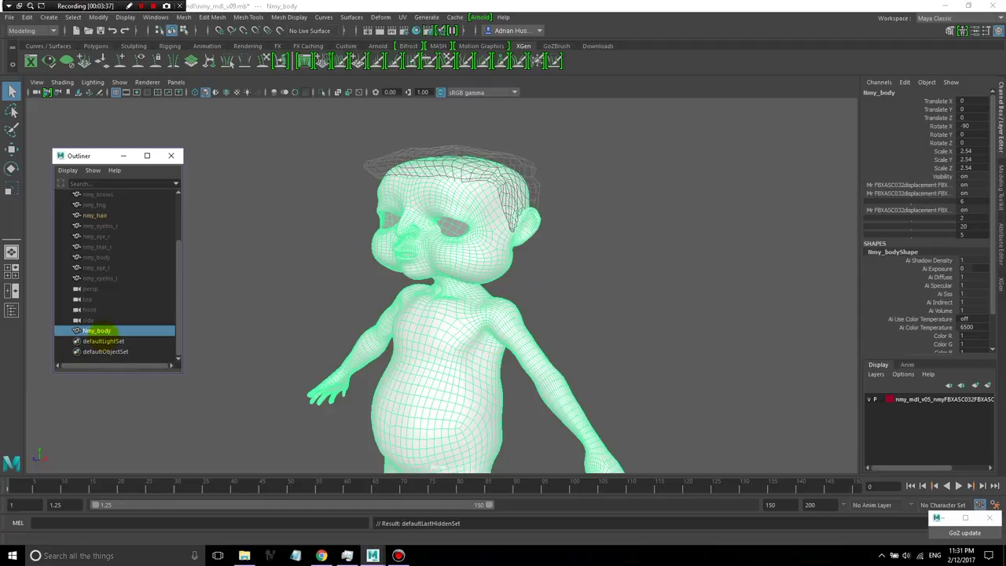
Step: Duplicate Nmy_body, hide the original, and name the copy nmy_head_emitter
{"action": "key", "text": "ctrl+d"}
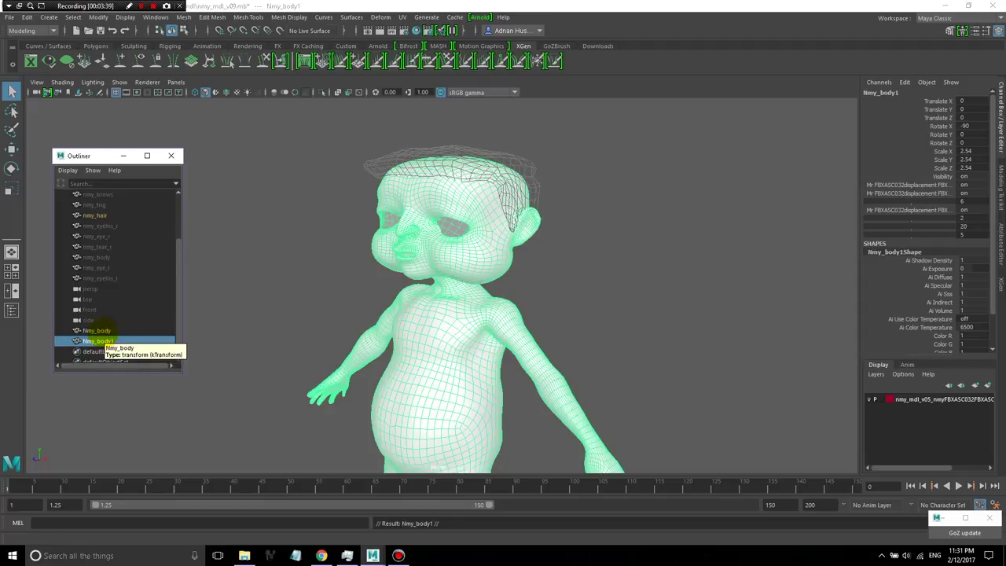
{"action": "key", "text": "ctrl+h"}
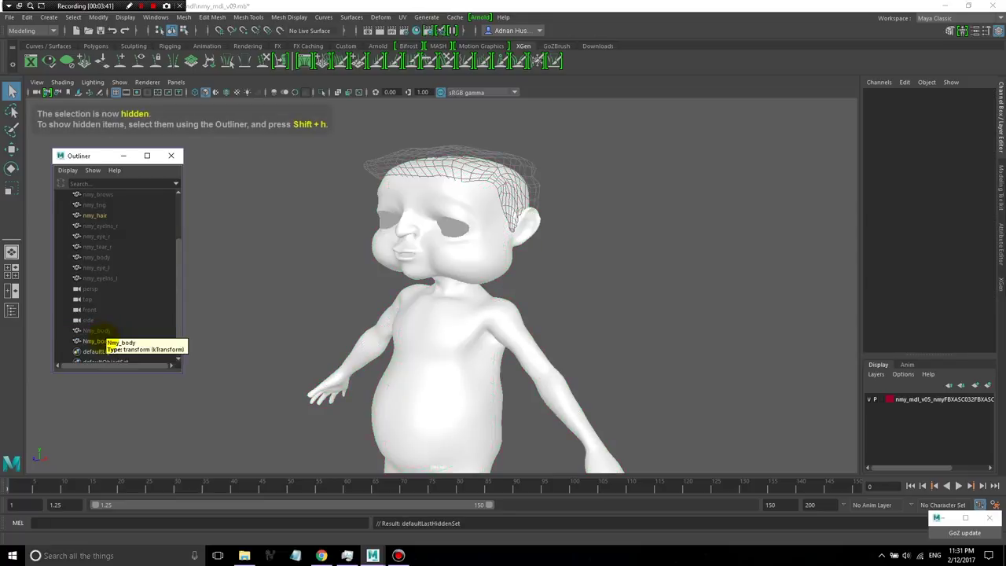
{"action": "left_click", "coordinate": [101, 341]}
{"action": "double_click", "coordinate": [98, 341]}
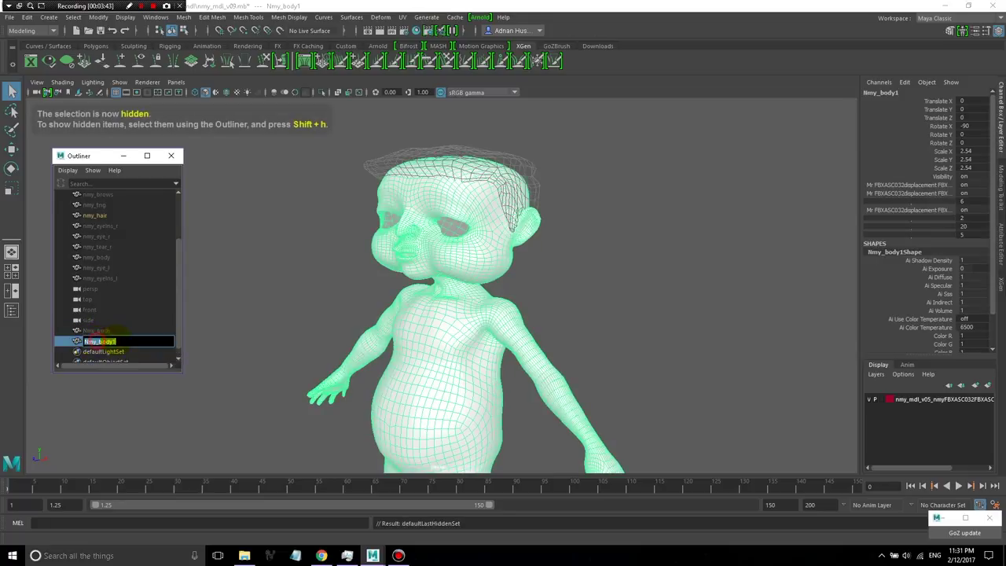
{"action": "type", "text": "nmy"}
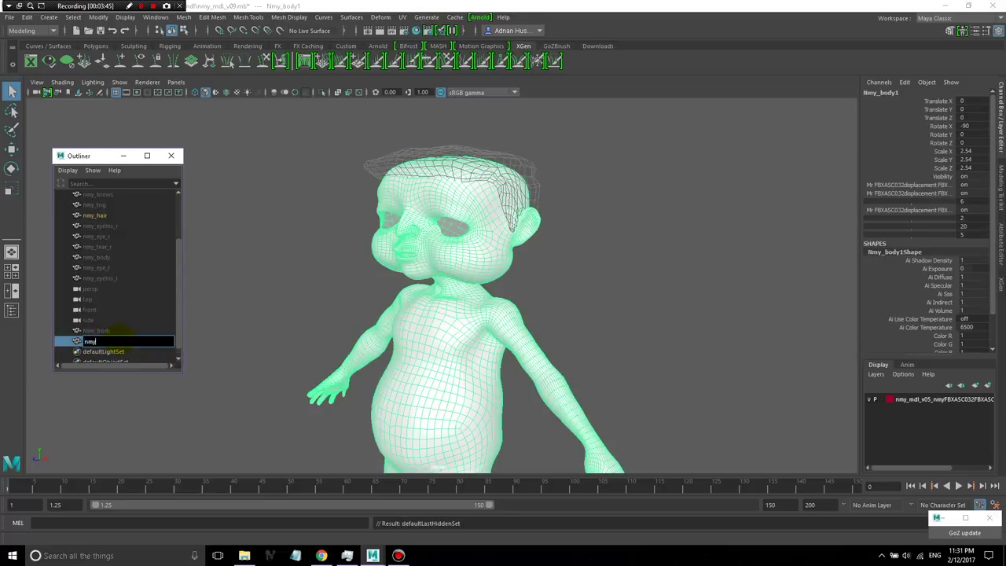
{"action": "type", "text": "_head_emitter"}
{"action": "key", "text": "Return"}
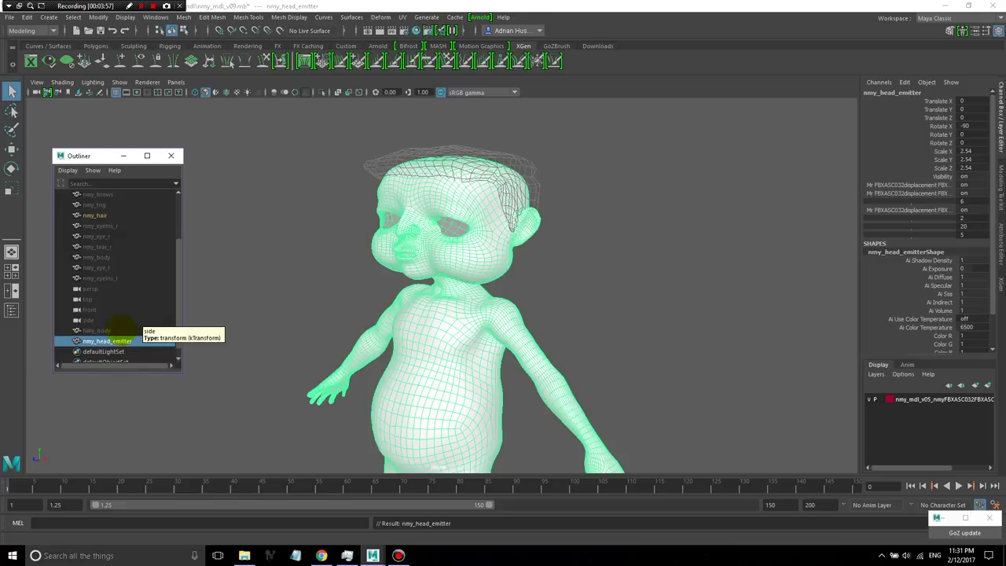
Step: Name the further copies nmy_brows_emitter and nmy_mustache_emitter
{"action": "double_click", "coordinate": [102, 351]}
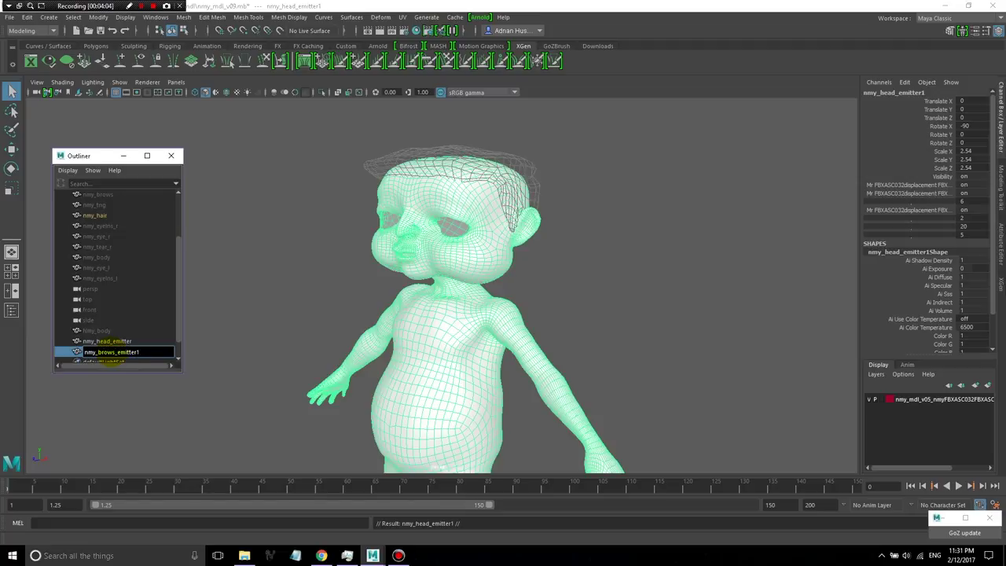
{"action": "key", "text": "Return"}
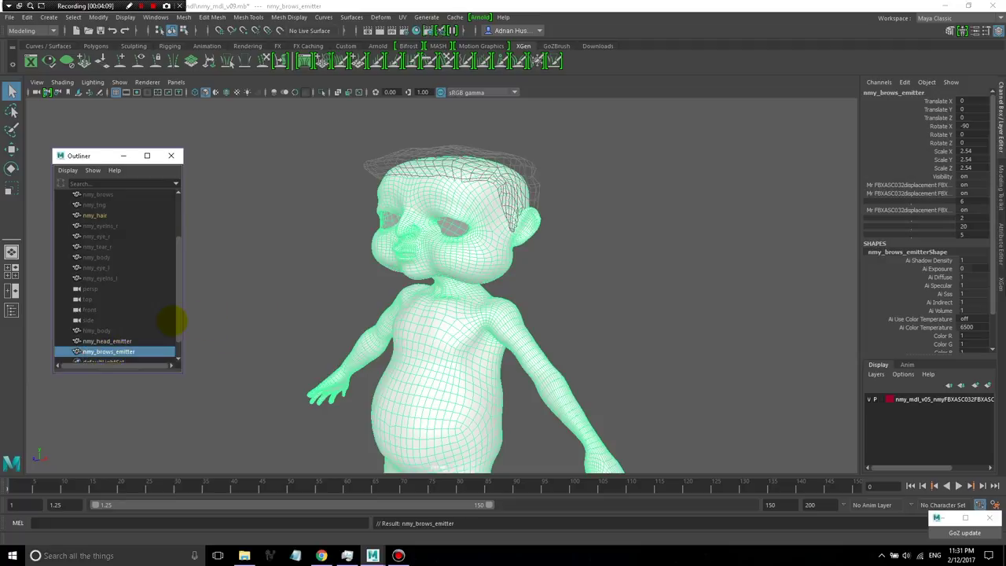
{"action": "key", "text": "ctrl+d"}
{"action": "double_click", "coordinate": [108, 331]}
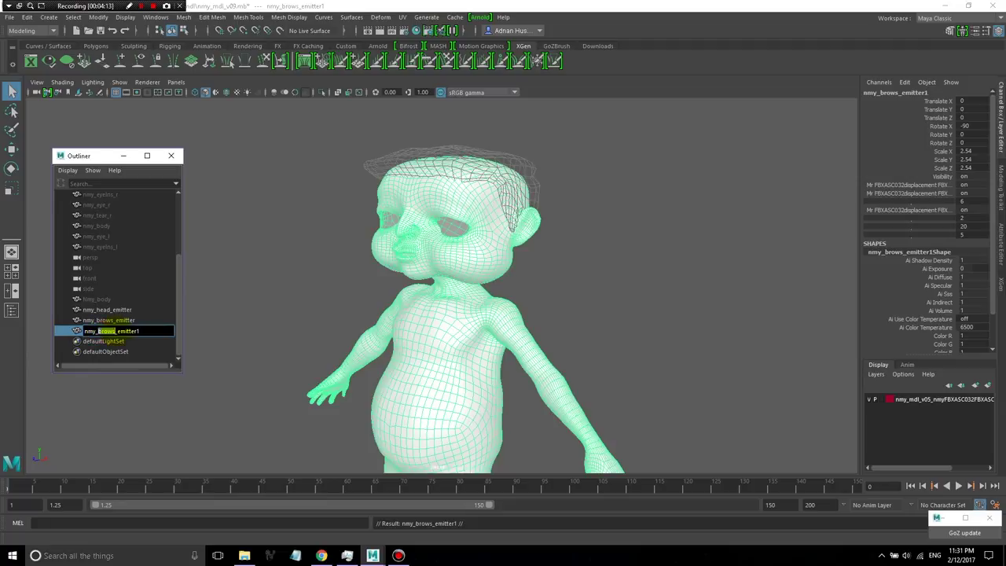
{"action": "type", "text": "mustache"}
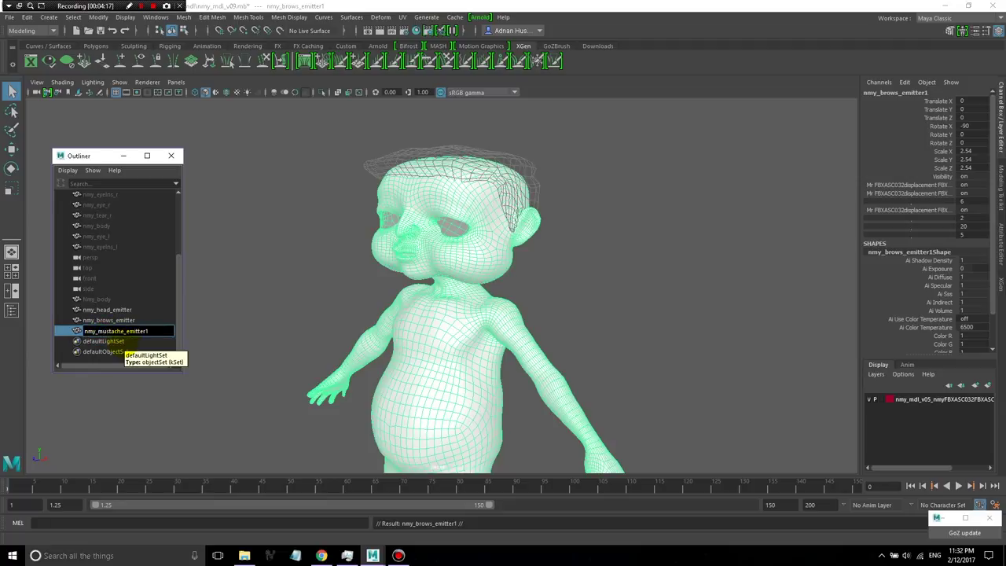
{"action": "key", "text": "BackSpace"}
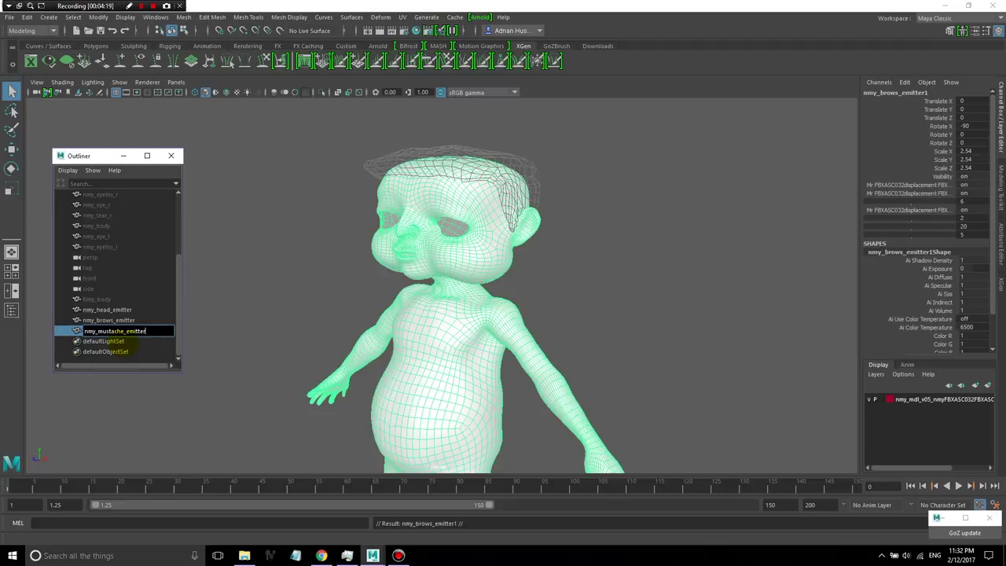
{"action": "key", "text": "Return"}
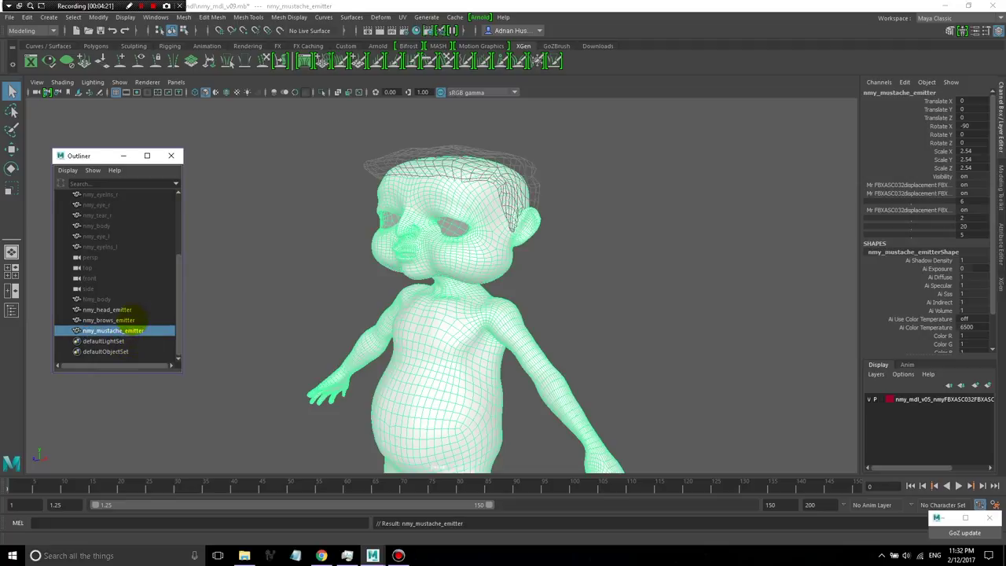
Step: Hide the brows and mustache emitters and select nmy_head_emitter
{"action": "left_click", "coordinate": [130, 319], "text": "ctrl"}
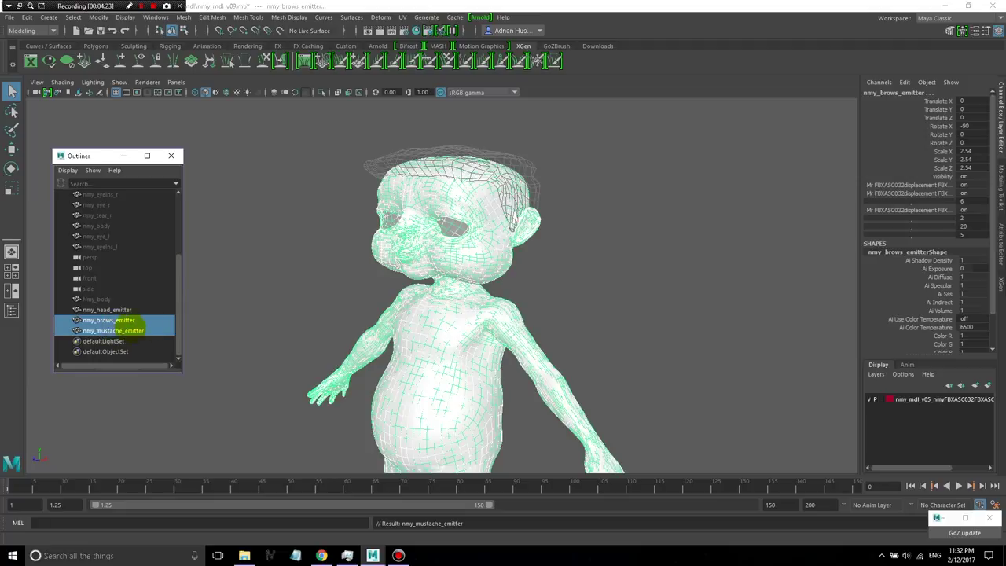
{"action": "key", "text": "ctrl+h"}
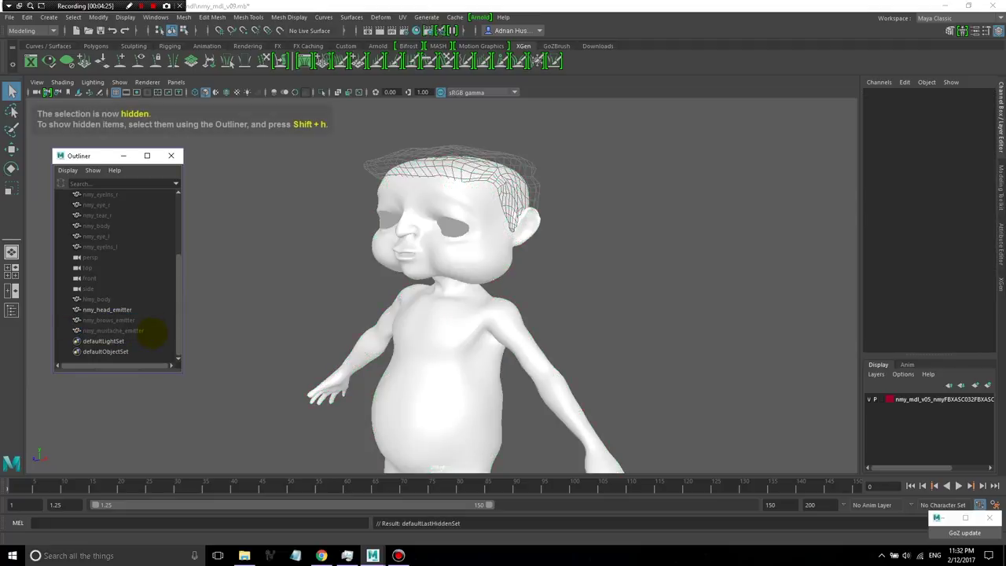
{"action": "left_click", "coordinate": [114, 308]}
{"action": "mouse_move", "coordinate": [579, 291]}
{"action": "left_mouse_down", "text": "alt"}
{"action": "mouse_move", "coordinate": [524, 298]}
{"action": "mouse_move", "coordinate": [585, 294]}
{"action": "left_mouse_up", "text": "alt"}
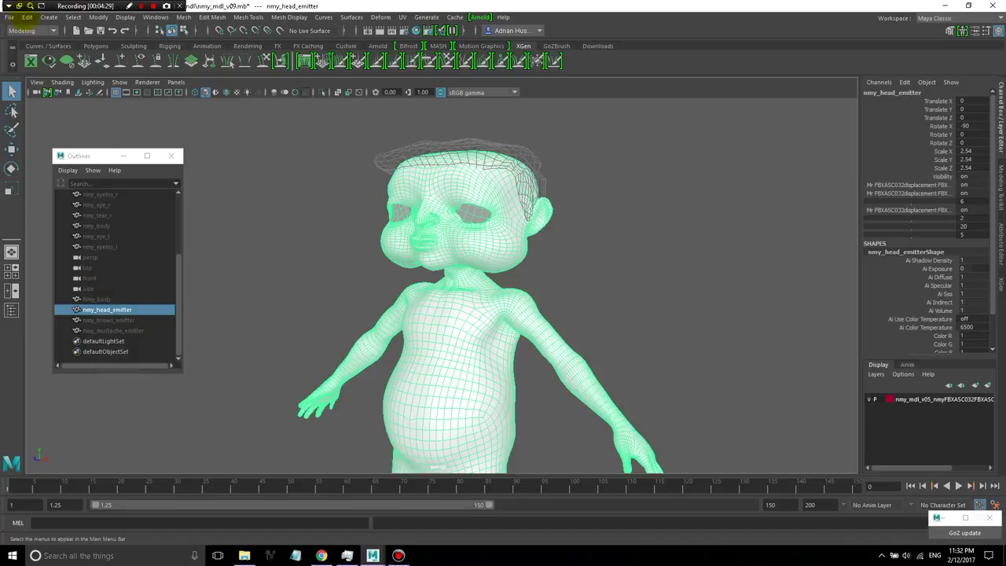
Step: Save the scene as nmy_hair_v12.mb in char/nmy/hair, replacing the existing file
{"action": "left_click", "coordinate": [10, 17]}
{"action": "left_click", "coordinate": [45, 70]}
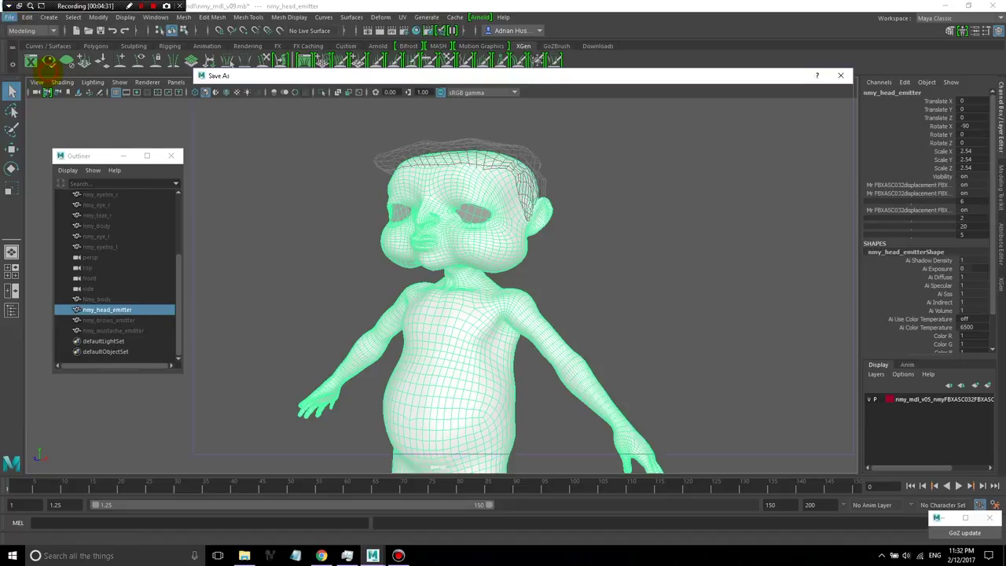
{"action": "left_click", "coordinate": [800, 96]}
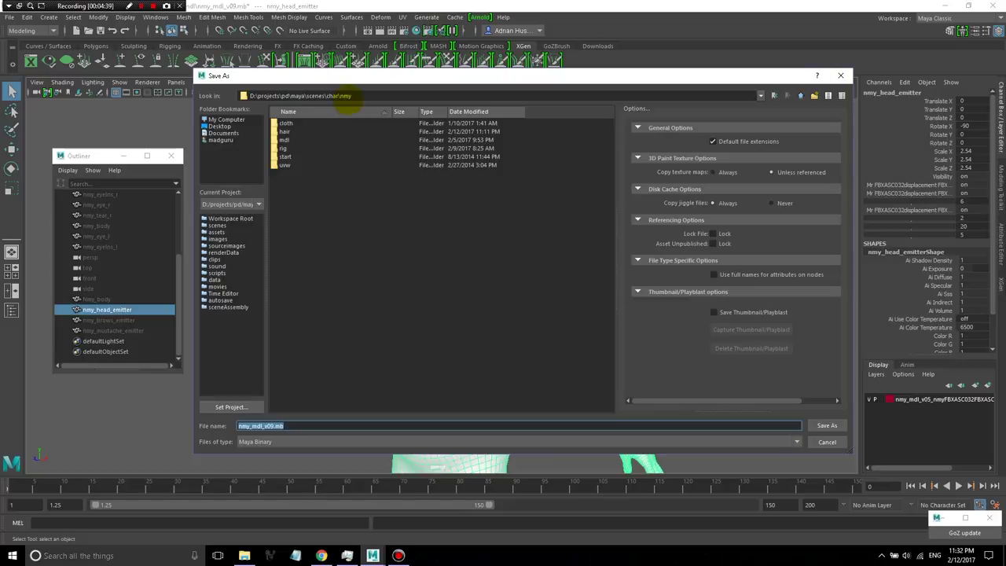
{"action": "double_click", "coordinate": [288, 131]}
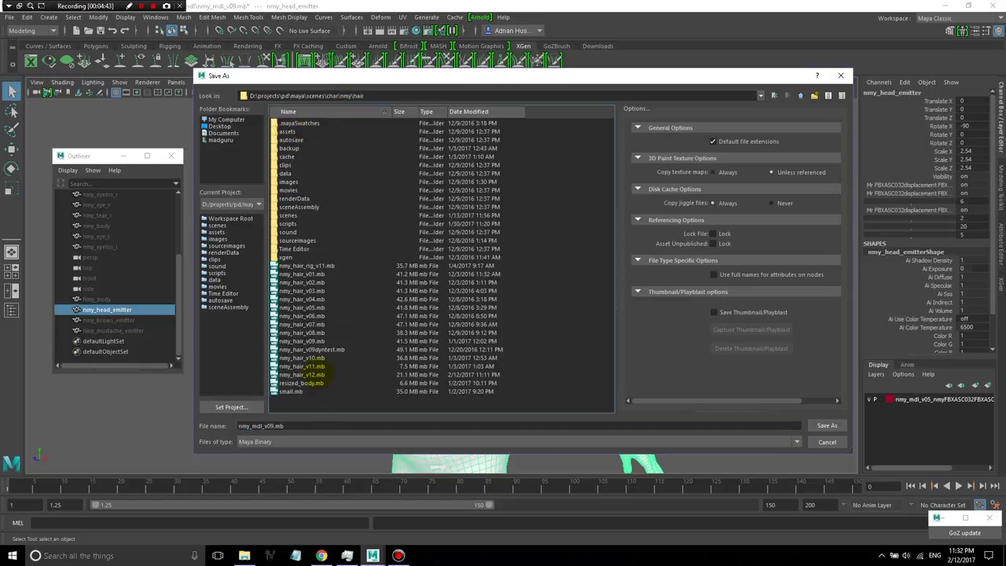
{"action": "left_click", "coordinate": [306, 374]}
{"action": "left_click", "coordinate": [827, 425]}
{"action": "left_click", "coordinate": [503, 279]}
{"action": "mouse_move", "coordinate": [341, 264]}
{"action": "left_mouse_down", "text": "alt"}
{"action": "mouse_move", "coordinate": [605, 332]}
{"action": "mouse_move", "coordinate": [631, 325]}
{"action": "mouse_move", "coordinate": [584, 325]}
{"action": "left_mouse_up", "text": "alt"}
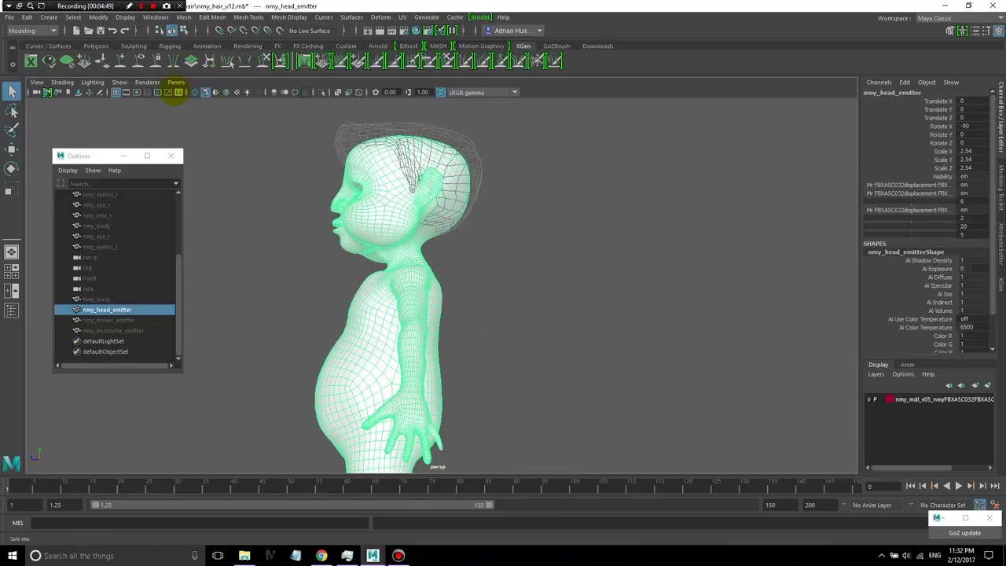
Step: Switch the viewport to the side camera and tumble to check the character's profile
{"action": "left_click", "coordinate": [176, 82]}
{"action": "mouse_move", "coordinate": [196, 113]}
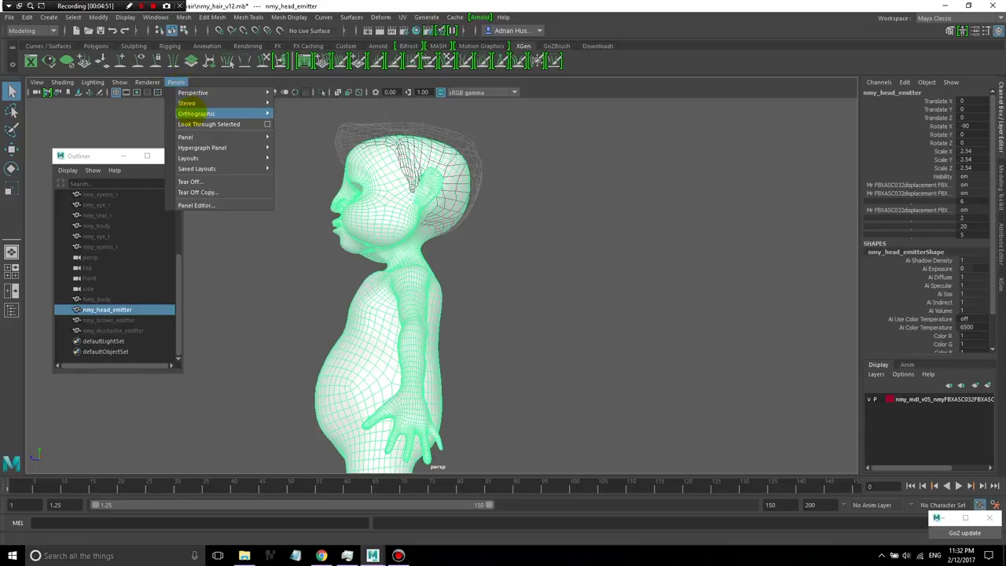
{"action": "left_click", "coordinate": [314, 124]}
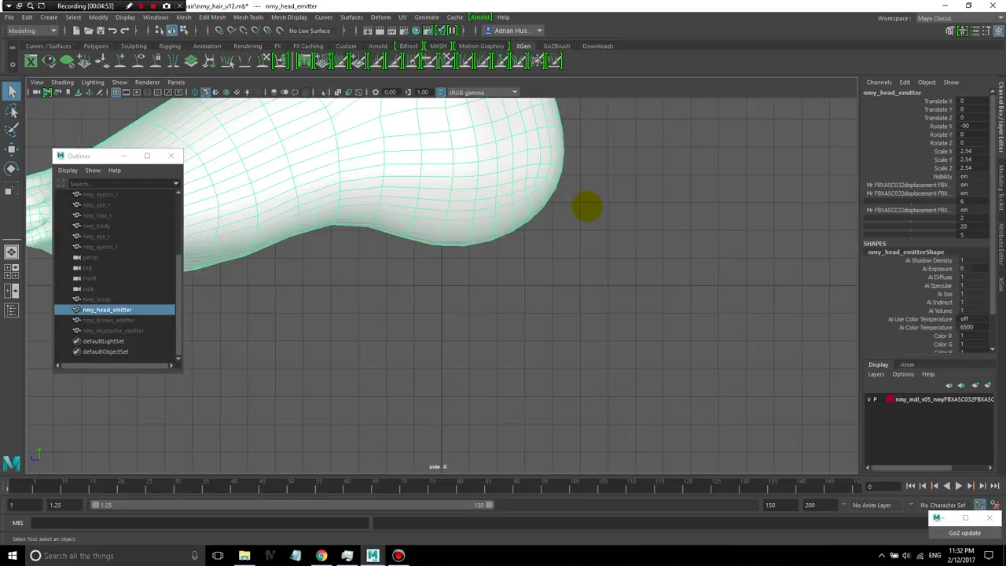
{"action": "scroll", "coordinate": [587, 206], "scroll_direction": "up", "scroll_amount": 2}
{"action": "scroll", "coordinate": [587, 207], "scroll_direction": "down", "scroll_amount": 3}
{"action": "scroll", "coordinate": [555, 178], "scroll_direction": "down", "scroll_amount": 2}
{"action": "scroll", "coordinate": [557, 234], "scroll_direction": "up", "scroll_amount": 4}
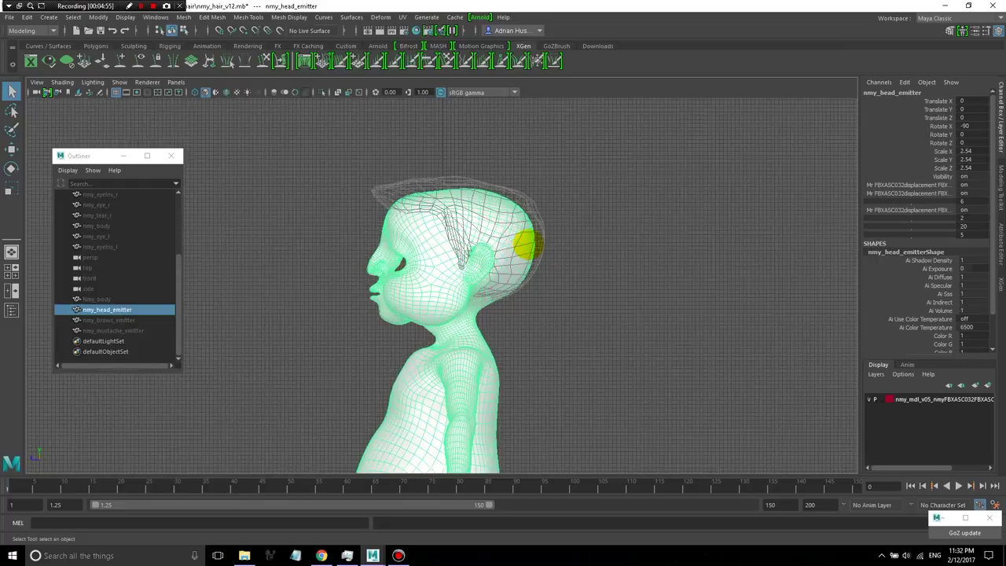
{"action": "scroll", "coordinate": [530, 241], "scroll_direction": "up", "scroll_amount": 3}
{"action": "mouse_move", "coordinate": [508, 237]}
{"action": "left_mouse_down", "text": "alt"}
{"action": "mouse_move", "coordinate": [467, 269]}
{"action": "mouse_move", "coordinate": [467, 283]}
{"action": "left_mouse_up", "text": "alt"}
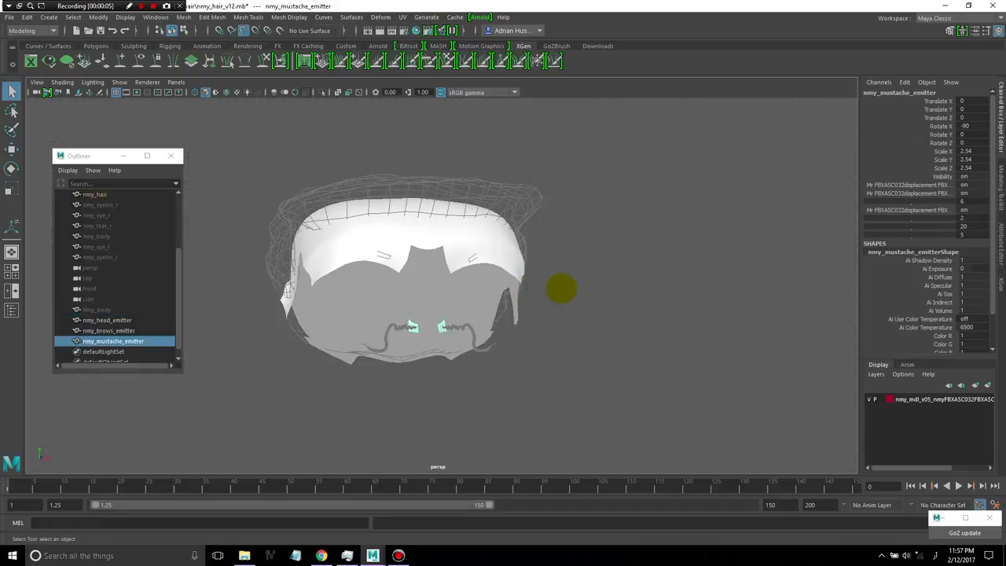
Step: Hide nmy_brows_emitter and nmy_mustache_emitter
{"action": "left_click", "coordinate": [107, 320]}
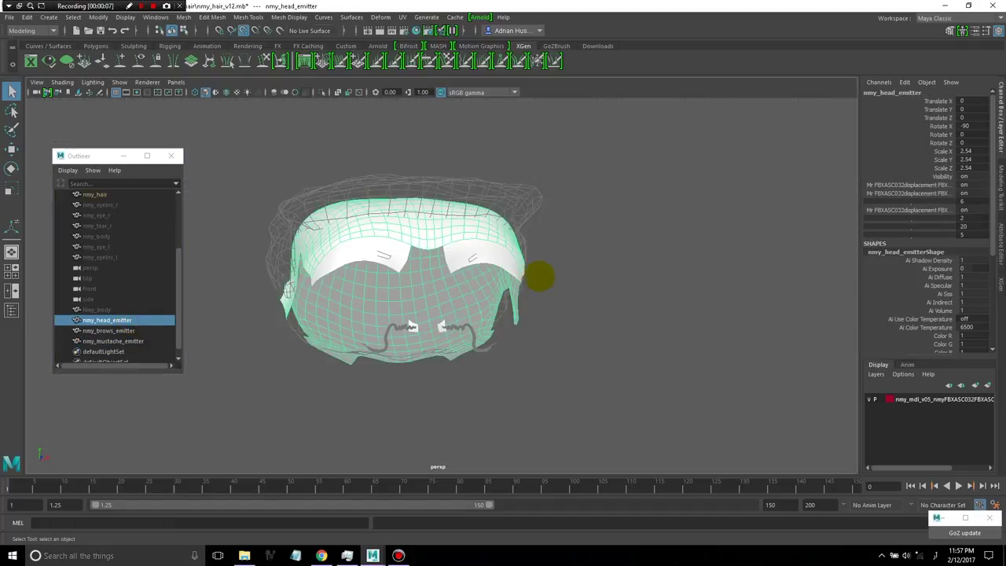
{"action": "left_click_drag", "start_coordinate": [539, 274], "coordinate": [557, 277], "text": "alt"}
{"action": "left_click", "coordinate": [126, 330]}
{"action": "left_click", "coordinate": [126, 341], "text": "shift"}
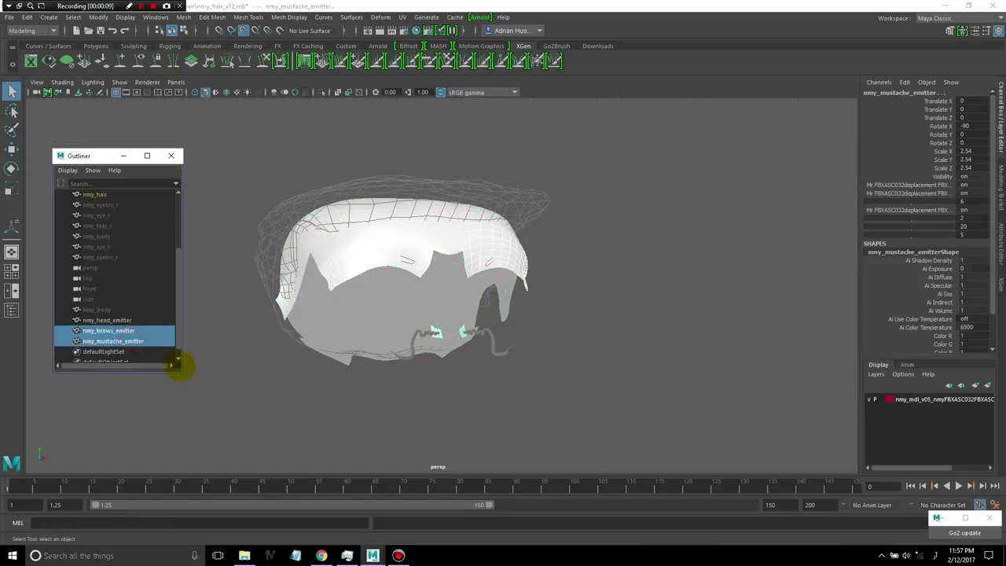
{"action": "key", "text": "ctrl+h"}
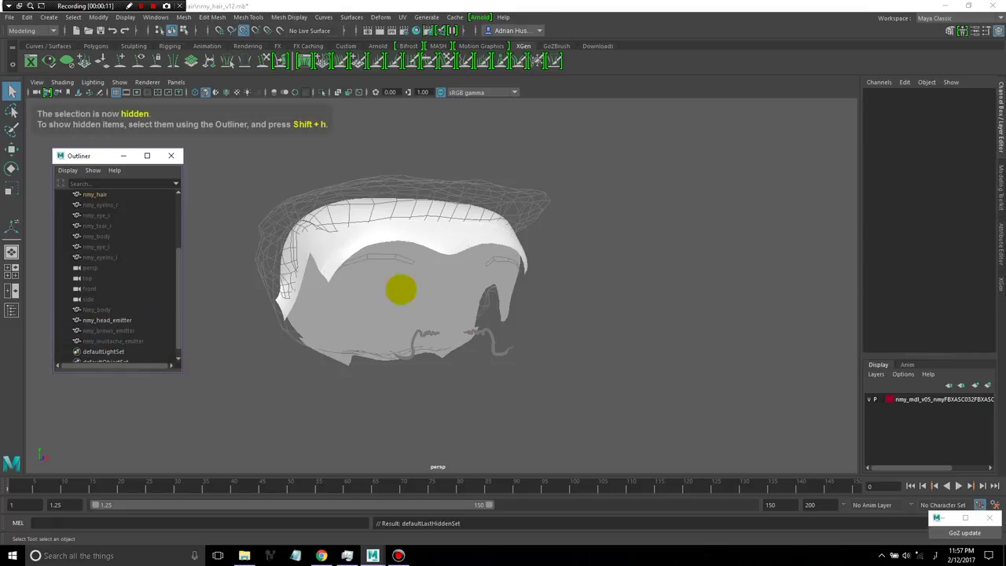
Step: Inspect the head emitter under the hair from several angles, then hide it
{"action": "mouse_move", "coordinate": [490, 251]}
{"action": "left_mouse_down", "text": "alt"}
{"action": "mouse_move", "coordinate": [616, 276]}
{"action": "mouse_move", "coordinate": [366, 307]}
{"action": "left_mouse_up", "text": "alt"}
{"action": "mouse_move", "coordinate": [458, 301]}
{"action": "left_mouse_down", "text": "alt"}
{"action": "mouse_move", "coordinate": [209, 301]}
{"action": "mouse_move", "coordinate": [357, 318]}
{"action": "left_mouse_up", "text": "alt"}
{"action": "left_click", "coordinate": [280, 262]}
{"action": "left_click_drag", "start_coordinate": [281, 263], "coordinate": [336, 262], "text": "alt"}
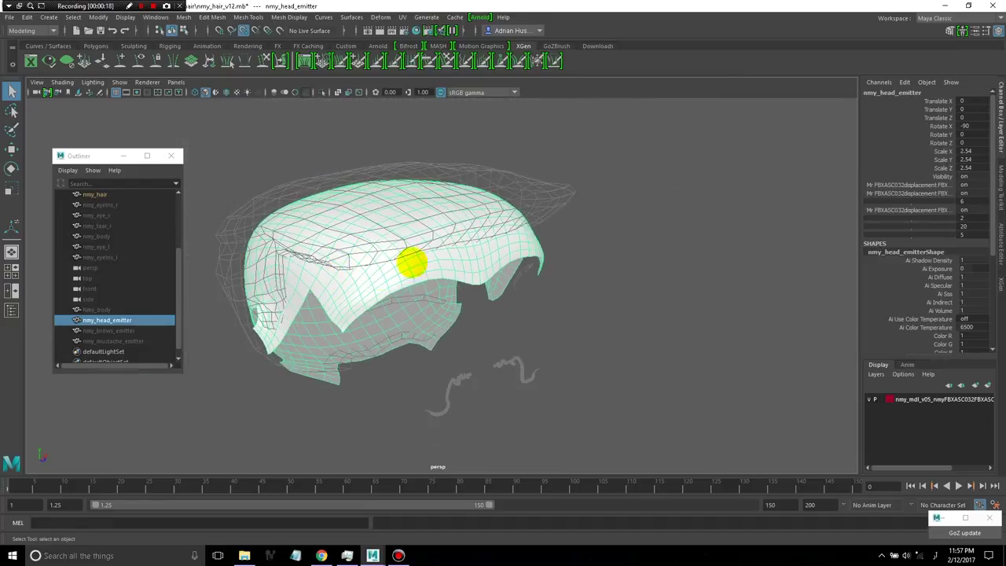
{"action": "left_click_drag", "start_coordinate": [525, 249], "coordinate": [382, 246], "text": "alt"}
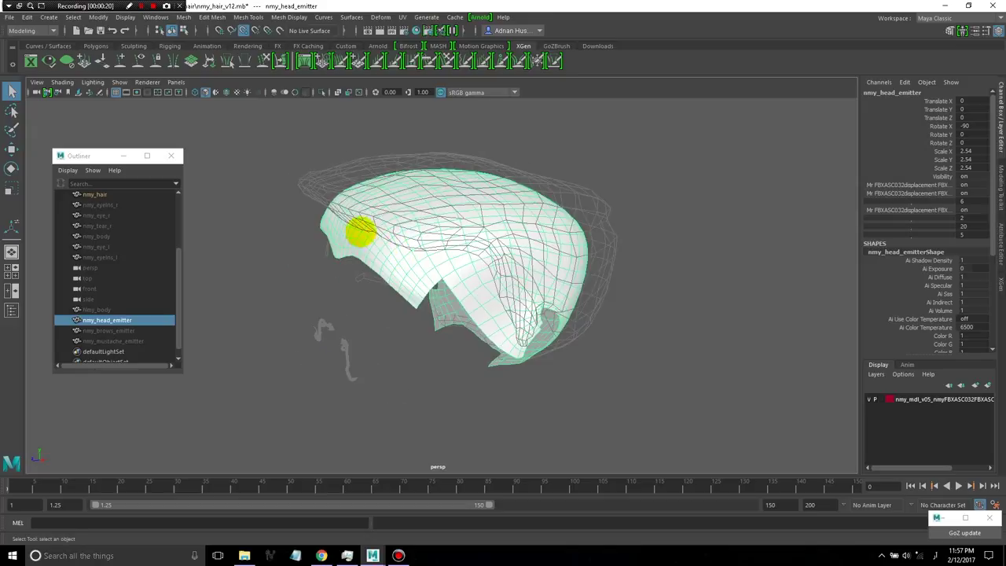
{"action": "left_click_drag", "start_coordinate": [471, 278], "coordinate": [422, 249], "text": "alt"}
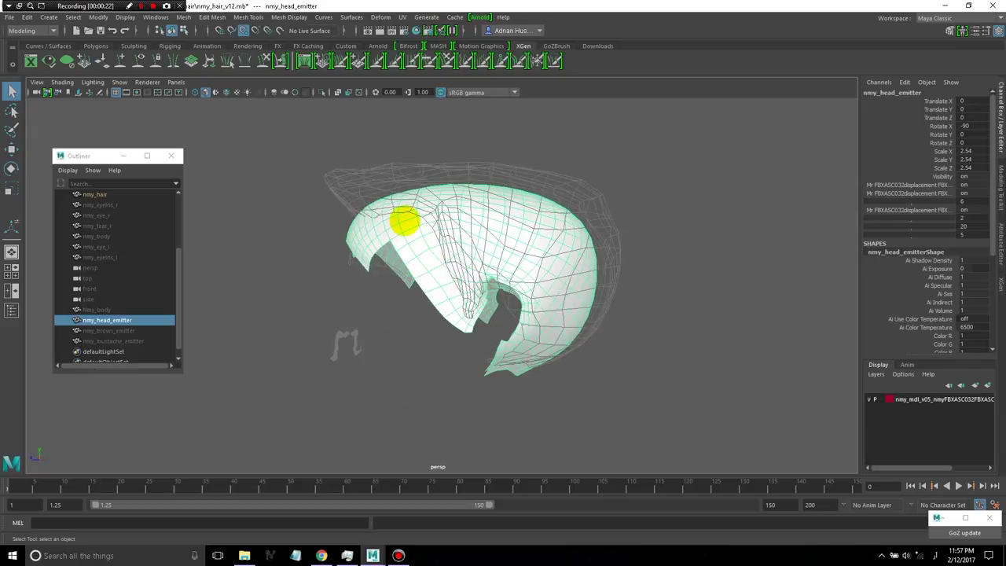
{"action": "mouse_move", "coordinate": [440, 287]}
{"action": "left_mouse_down", "text": "alt"}
{"action": "mouse_move", "coordinate": [416, 286]}
{"action": "mouse_move", "coordinate": [425, 284]}
{"action": "left_mouse_up", "text": "alt"}
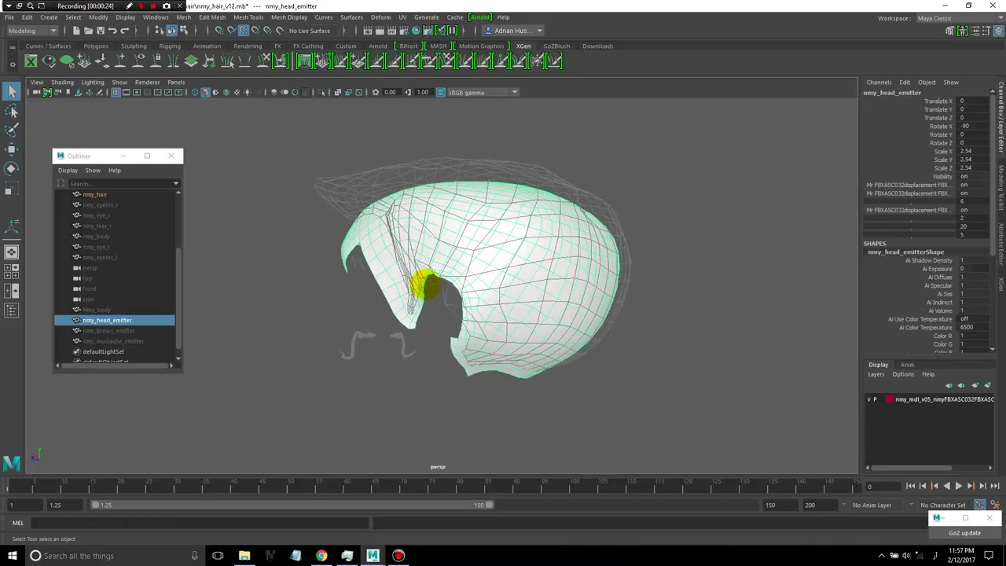
{"action": "left_click_drag", "start_coordinate": [457, 342], "coordinate": [400, 352], "text": "alt"}
{"action": "mouse_move", "coordinate": [594, 348]}
{"action": "left_mouse_down", "text": "alt"}
{"action": "mouse_move", "coordinate": [527, 351]}
{"action": "mouse_move", "coordinate": [550, 353]}
{"action": "mouse_move", "coordinate": [456, 308]}
{"action": "mouse_move", "coordinate": [460, 270]}
{"action": "mouse_move", "coordinate": [436, 262]}
{"action": "left_mouse_up", "text": "alt"}
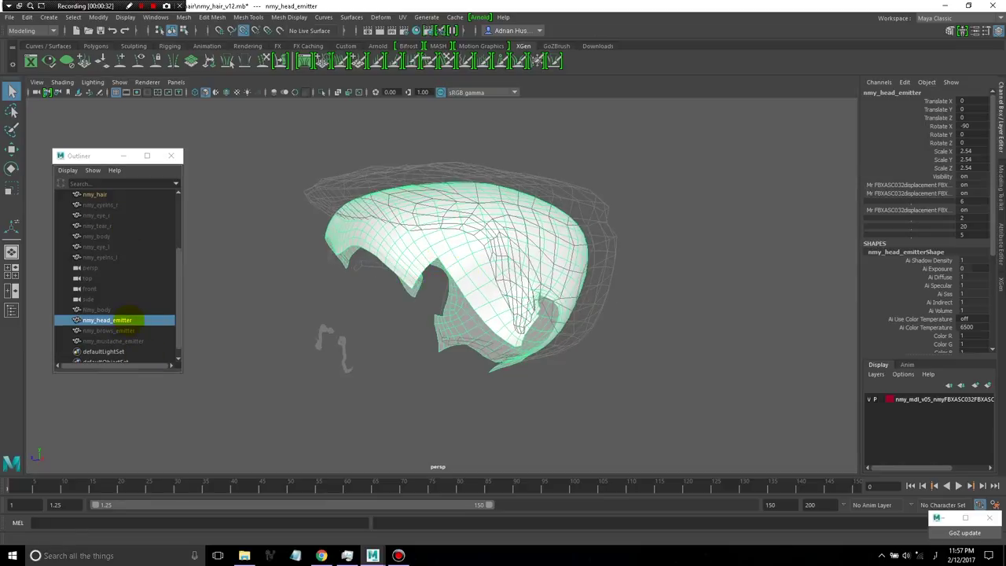
{"action": "key", "text": "ctrl+h"}
{"action": "left_click", "coordinate": [110, 331]}
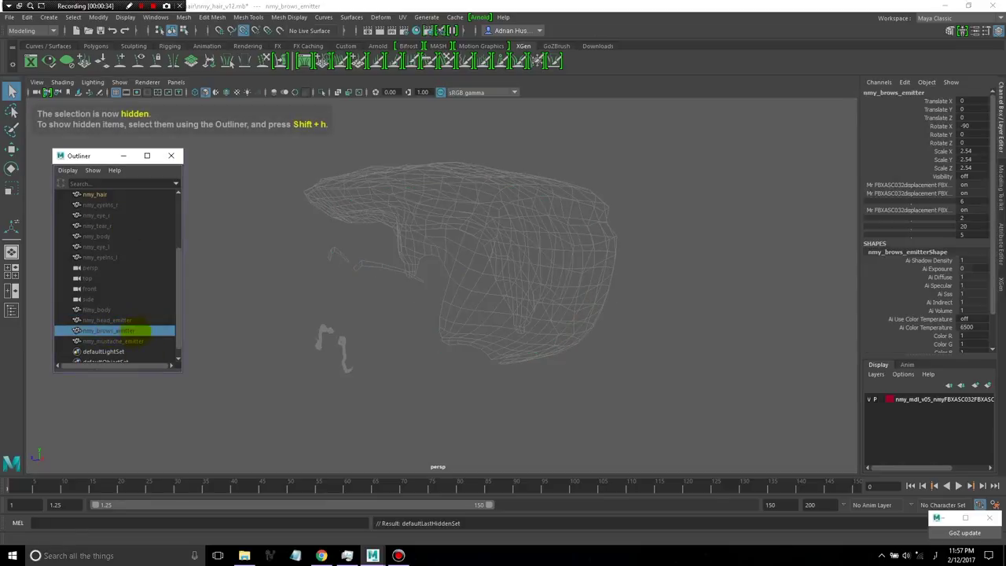
Step: Show nmy_brows_emitter again and compare it with the original nmy_brows mesh
{"action": "left_click", "coordinate": [126, 16]}
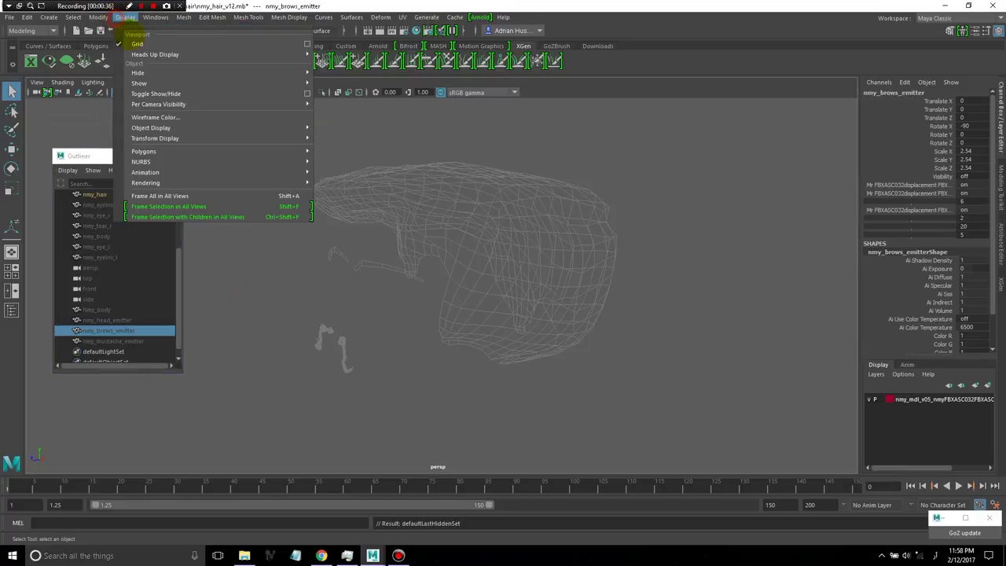
{"action": "left_click", "coordinate": [354, 108]}
{"action": "mouse_move", "coordinate": [416, 266]}
{"action": "left_mouse_down", "text": "alt"}
{"action": "mouse_move", "coordinate": [481, 270]}
{"action": "mouse_move", "coordinate": [398, 231]}
{"action": "left_mouse_up", "text": "alt"}
{"action": "right_click_drag", "start_coordinate": [404, 213], "coordinate": [500, 235], "text": "alt"}
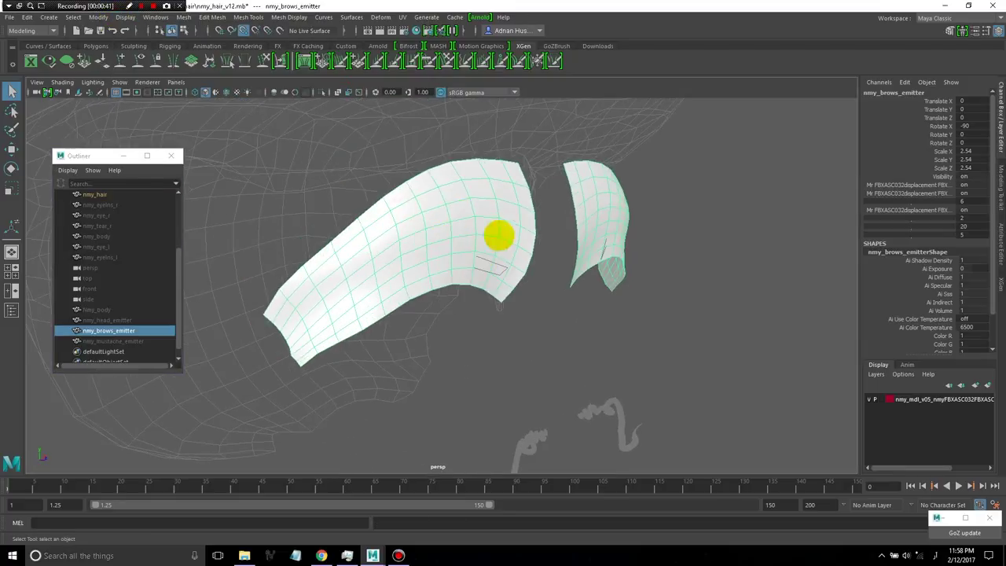
{"action": "mouse_move", "coordinate": [309, 304]}
{"action": "left_mouse_down", "text": "alt"}
{"action": "mouse_move", "coordinate": [312, 317]}
{"action": "mouse_move", "coordinate": [335, 254]}
{"action": "left_mouse_up", "text": "alt"}
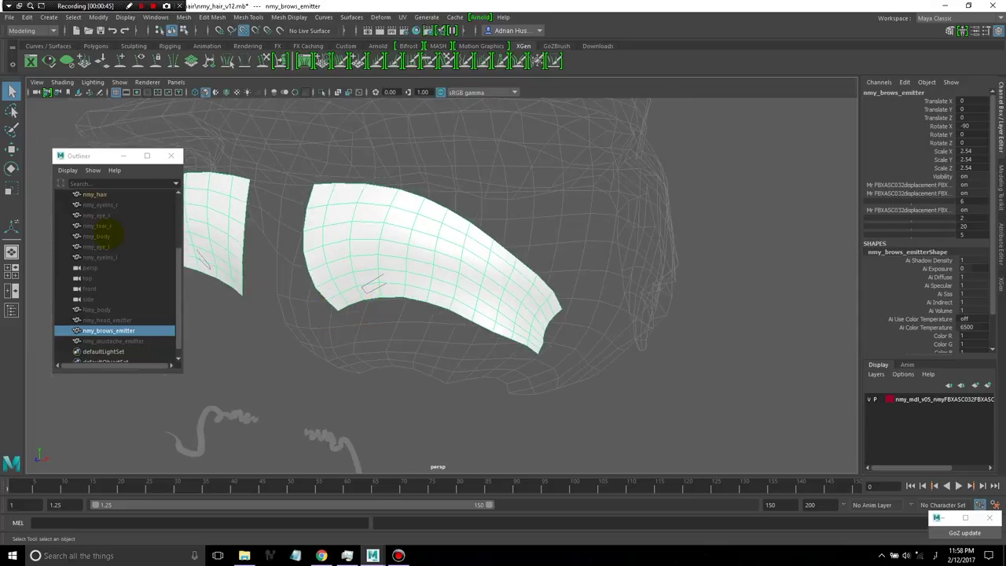
{"action": "scroll", "coordinate": [129, 260], "scroll_direction": "up", "scroll_amount": 3}
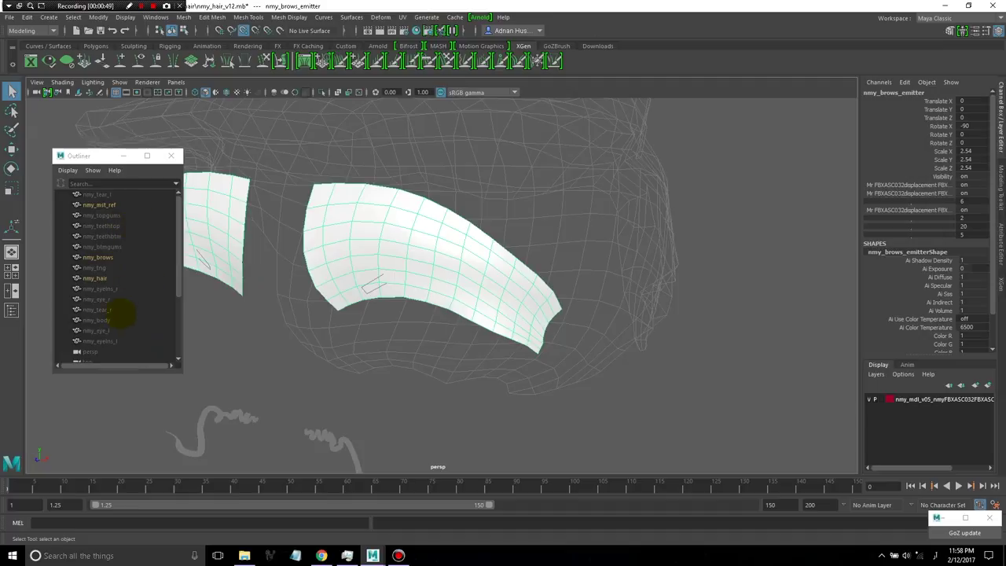
{"action": "left_click", "coordinate": [102, 258]}
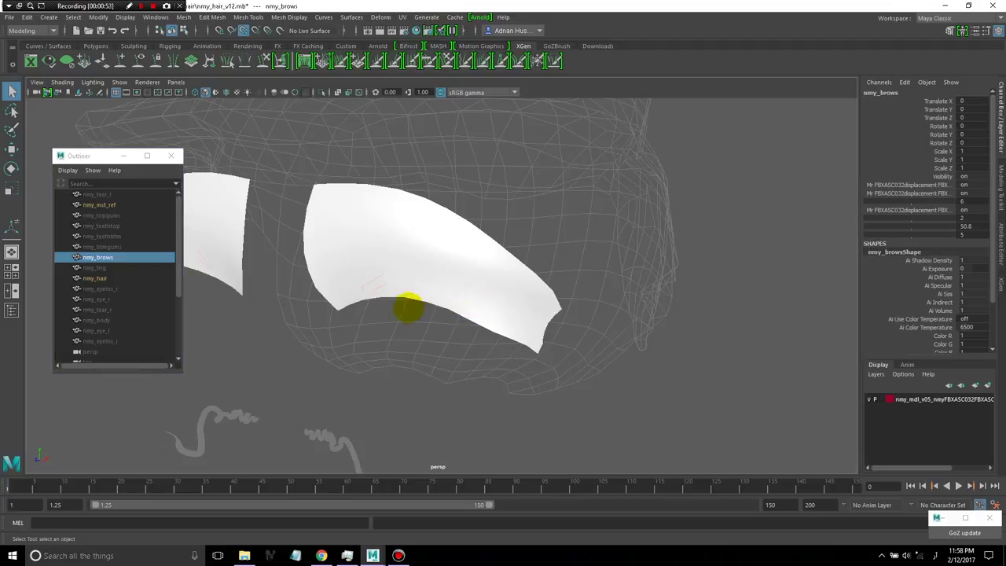
{"action": "left_click_drag", "start_coordinate": [395, 310], "coordinate": [222, 112], "text": "alt"}
Step: Switch the viewport to wireframe and view the head and brows from the side
{"action": "left_click", "coordinate": [120, 82]}
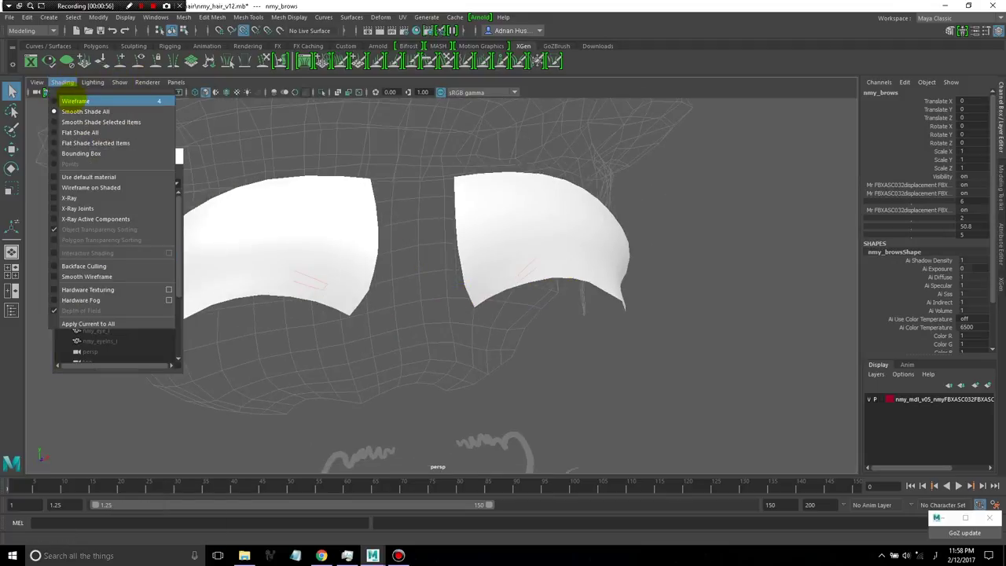
{"action": "left_click", "coordinate": [83, 99]}
{"action": "mouse_move", "coordinate": [409, 259]}
{"action": "left_mouse_down", "text": "alt"}
{"action": "mouse_move", "coordinate": [332, 252]}
{"action": "mouse_move", "coordinate": [426, 253]}
{"action": "mouse_move", "coordinate": [239, 250]}
{"action": "left_mouse_up", "text": "alt"}
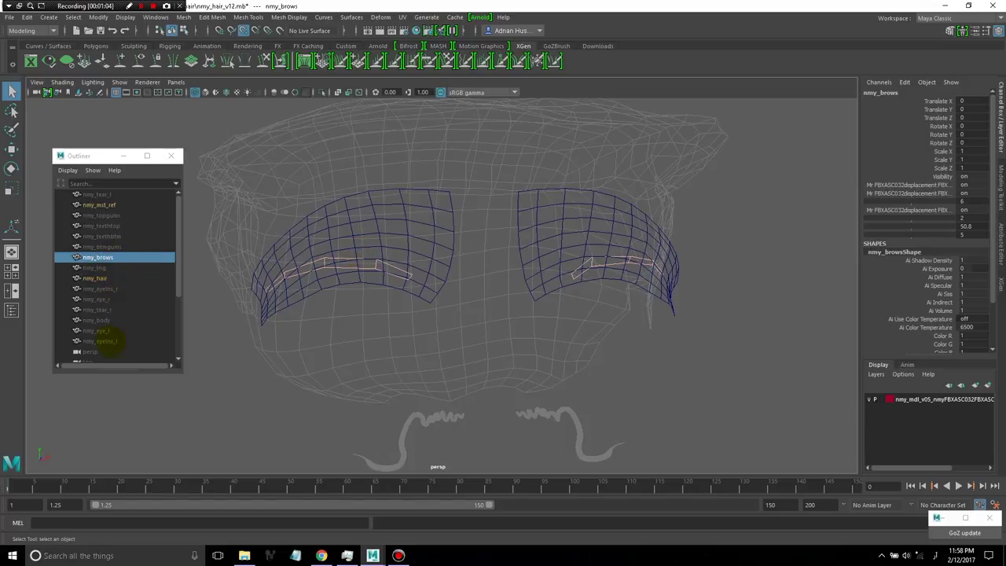
{"action": "left_click_drag", "start_coordinate": [179, 314], "coordinate": [181, 341]}
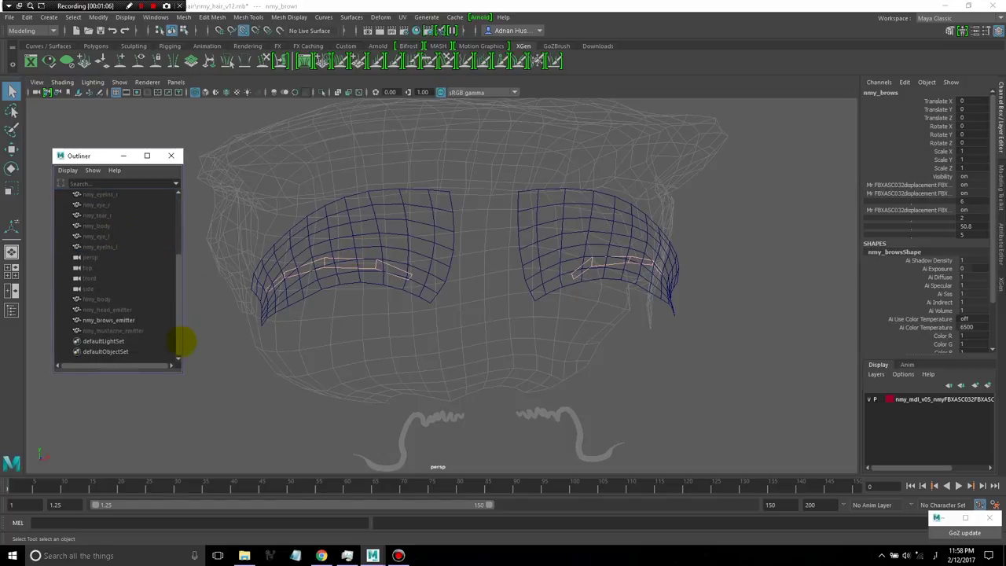
{"action": "left_click", "coordinate": [114, 330]}
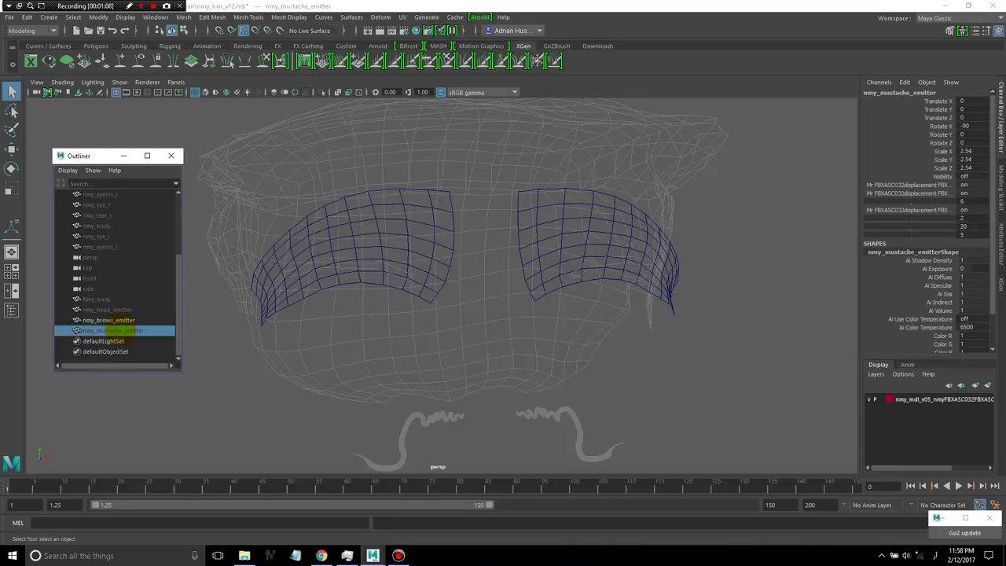
Step: Hide the brows emitter and unhide the nmy_mustache_emitter patches, zooming in on the mustache
{"action": "left_click", "coordinate": [110, 320]}
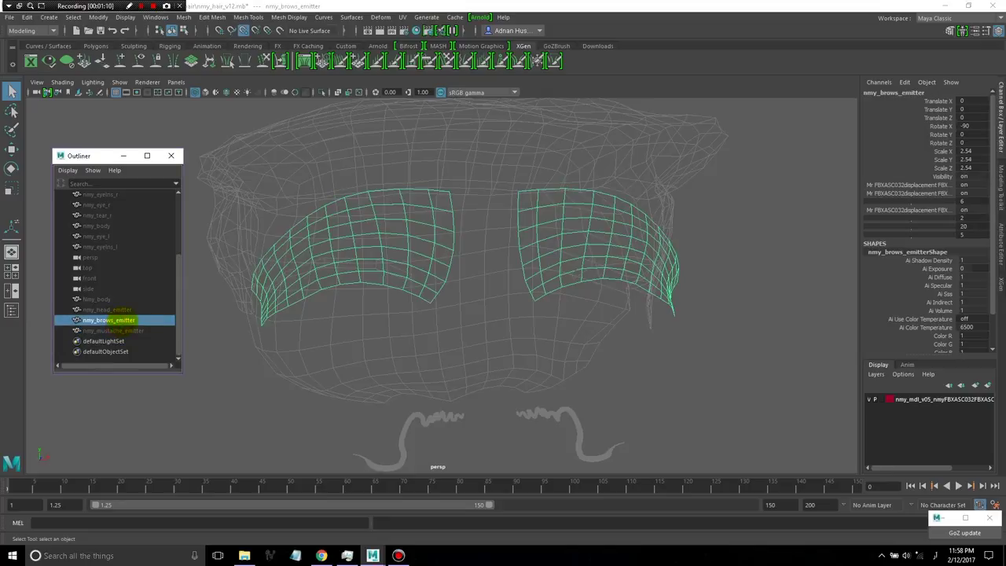
{"action": "key", "text": "ctrl+h"}
{"action": "left_click", "coordinate": [116, 330]}
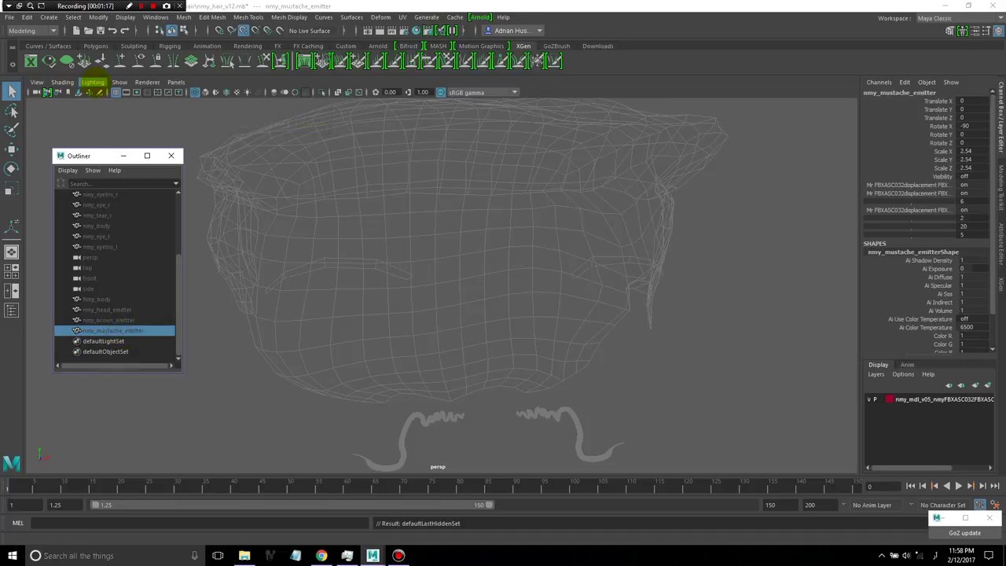
{"action": "left_click", "coordinate": [120, 81]}
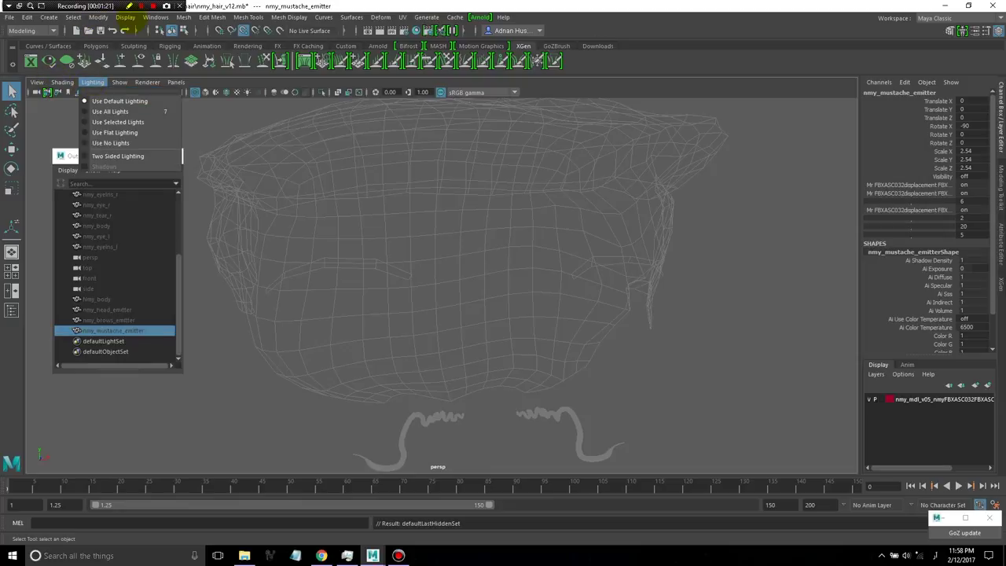
{"action": "left_click", "coordinate": [126, 17]}
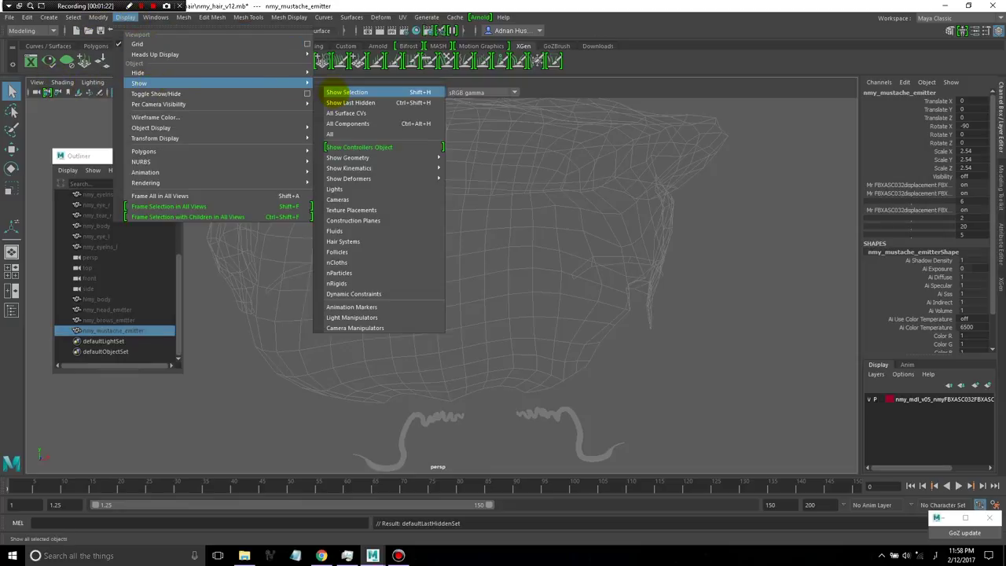
{"action": "left_click", "coordinate": [335, 92]}
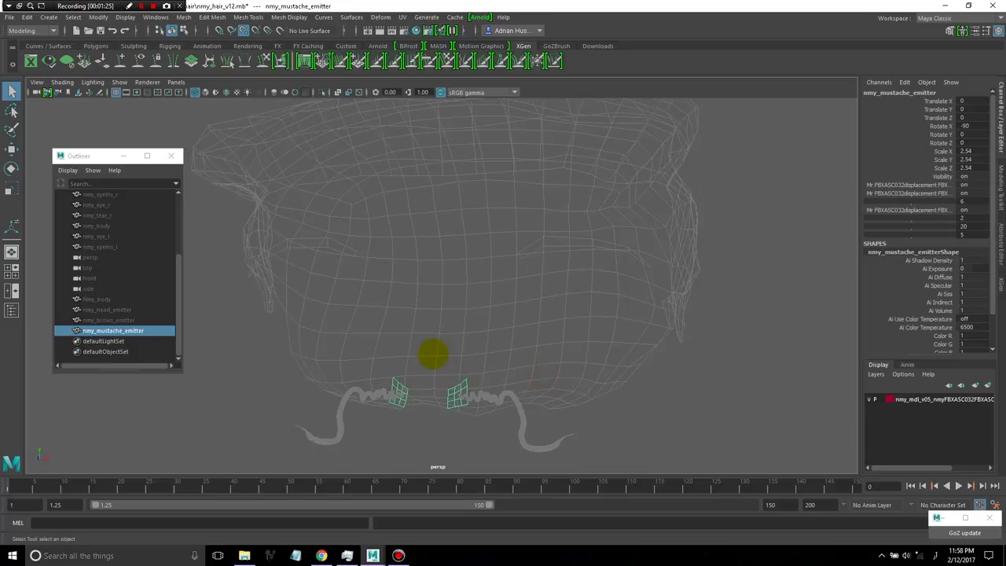
{"action": "scroll", "coordinate": [433, 356], "scroll_direction": "up", "scroll_amount": 3}
{"action": "left_click_drag", "start_coordinate": [451, 283], "coordinate": [422, 338], "text": "alt"}
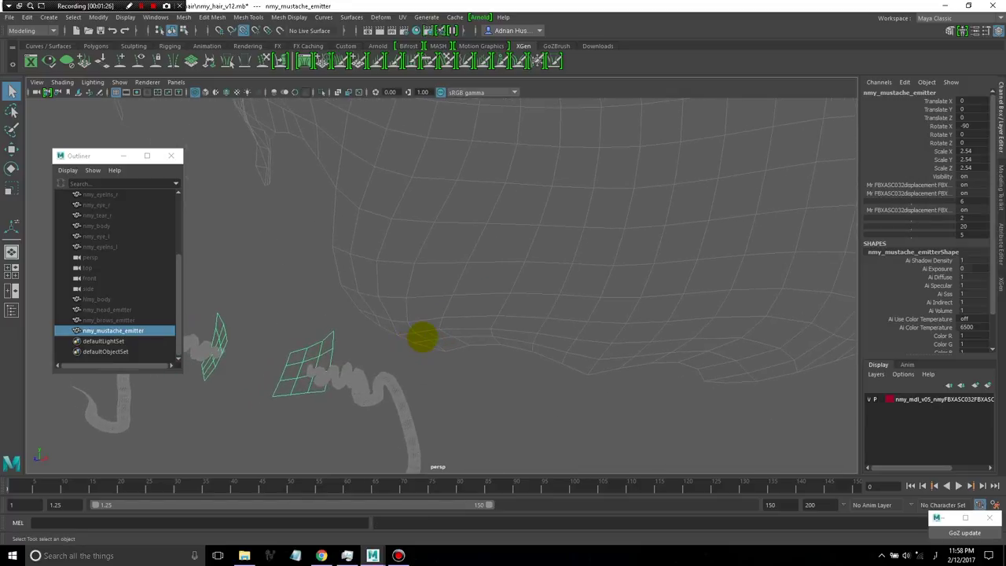
{"action": "left_click_drag", "start_coordinate": [296, 354], "coordinate": [341, 353], "text": "alt"}
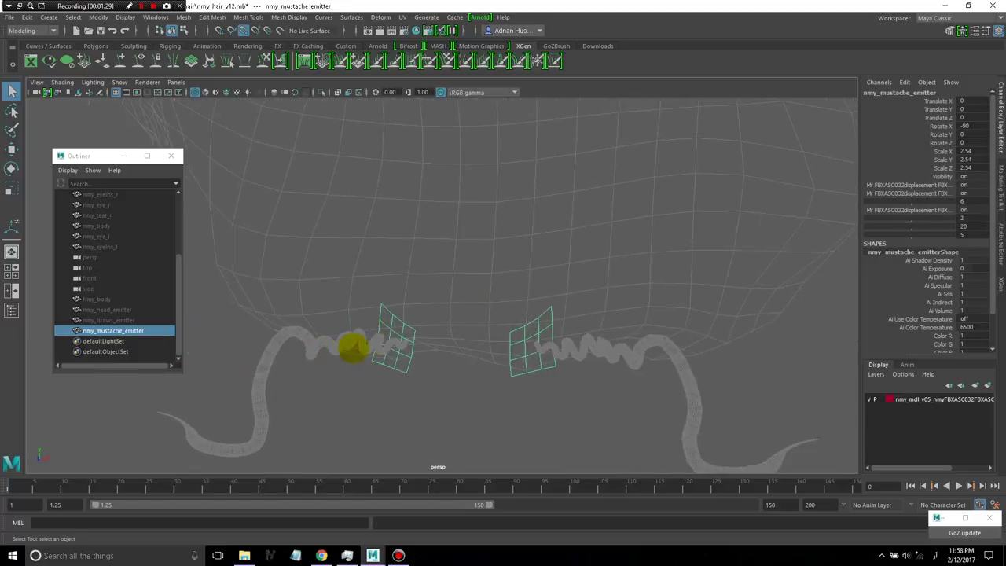
Step: Smooth-shade the mustache emitter patches and orbit around them to inspect
{"action": "left_click", "coordinate": [148, 82]}
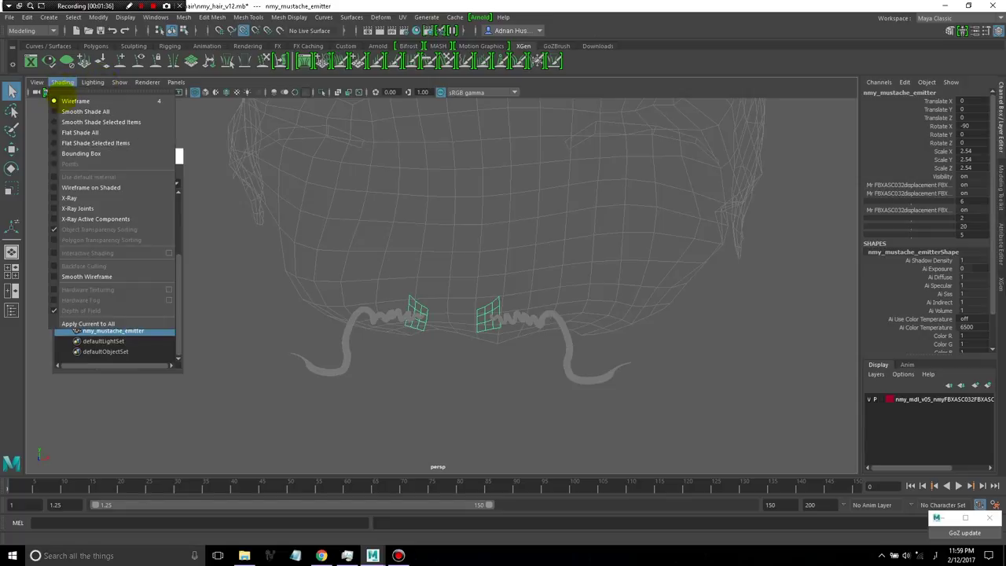
{"action": "left_click", "coordinate": [78, 111]}
{"action": "mouse_move", "coordinate": [388, 319]}
{"action": "left_mouse_down", "text": "alt"}
{"action": "mouse_move", "coordinate": [329, 319]}
{"action": "mouse_move", "coordinate": [375, 307]}
{"action": "mouse_move", "coordinate": [489, 242]}
{"action": "left_mouse_up", "text": "alt"}
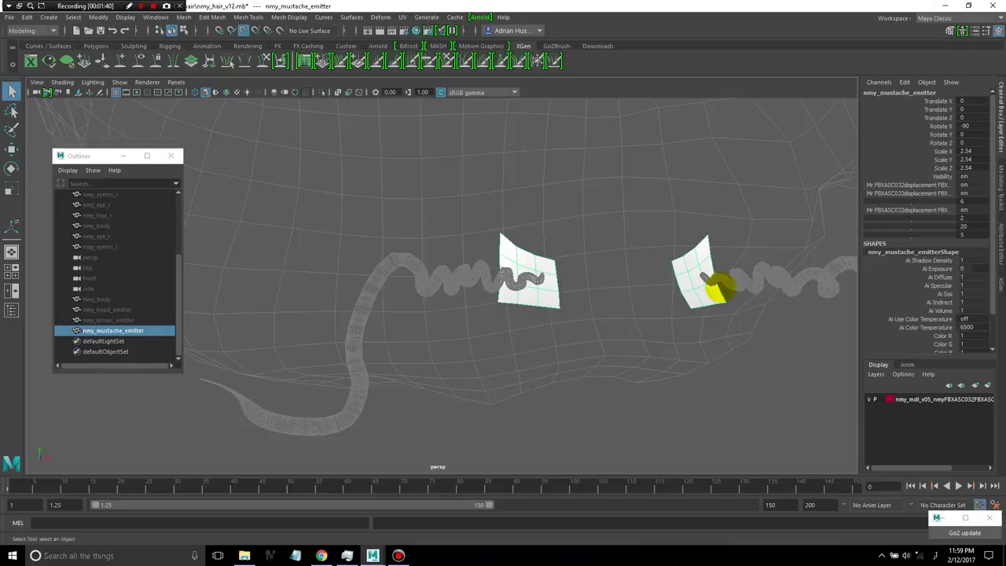
{"action": "right_click_drag", "start_coordinate": [521, 285], "coordinate": [510, 272], "text": "alt"}
{"action": "mouse_move", "coordinate": [510, 272]}
{"action": "left_mouse_down", "text": "alt"}
{"action": "mouse_move", "coordinate": [490, 325]}
{"action": "mouse_move", "coordinate": [391, 294]}
{"action": "left_mouse_up", "text": "alt"}
{"action": "right_click_drag", "start_coordinate": [390, 294], "coordinate": [385, 300], "text": "alt"}
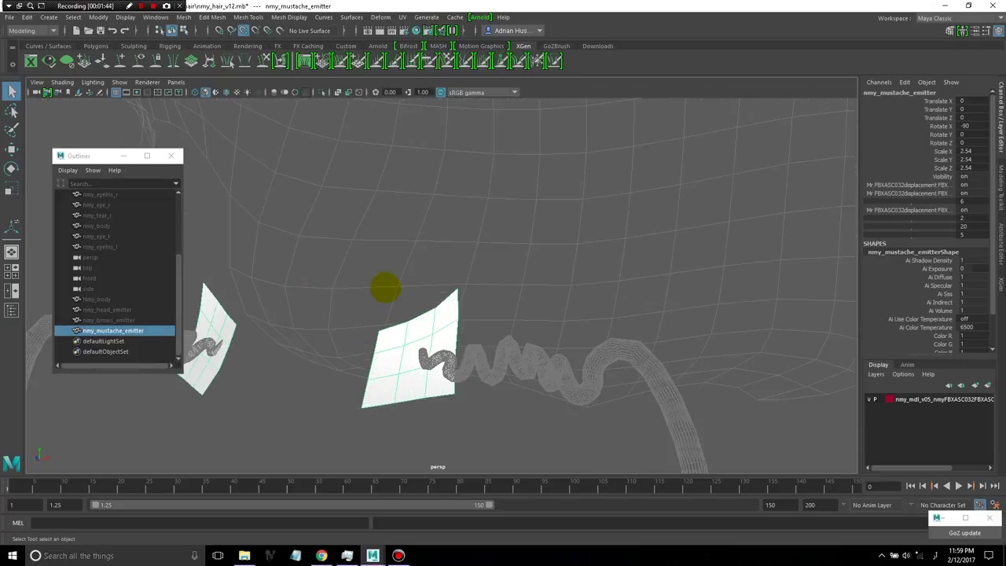
{"action": "left_click_drag", "start_coordinate": [385, 288], "coordinate": [433, 270], "text": "alt"}
{"action": "scroll", "coordinate": [431, 267], "scroll_direction": "down", "scroll_amount": 5}
{"action": "left_click", "coordinate": [133, 326]}
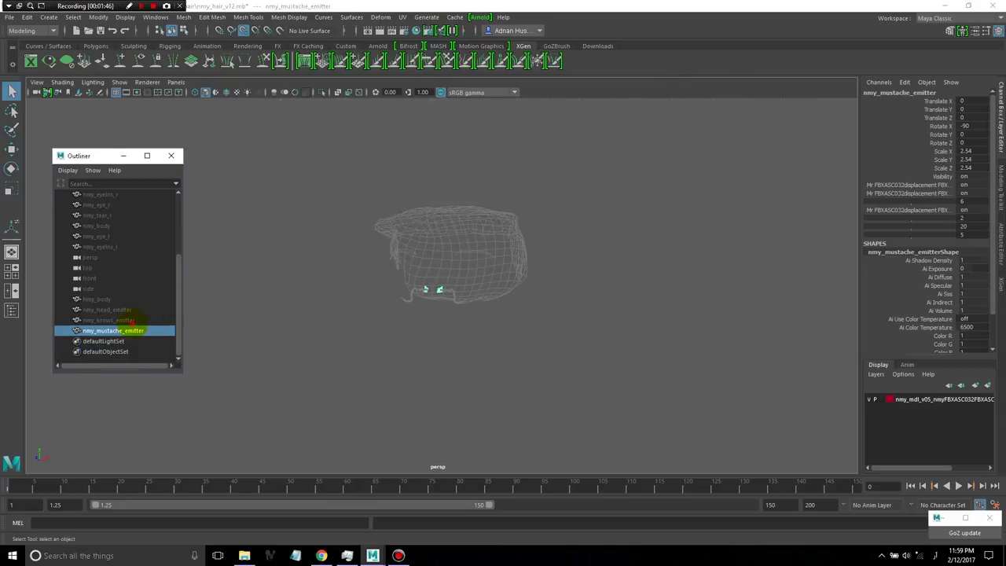
Step: Unhide the head and brows emitters with Show Selection
{"action": "left_click", "coordinate": [128, 320]}
{"action": "left_click", "coordinate": [126, 310], "text": "ctrl"}
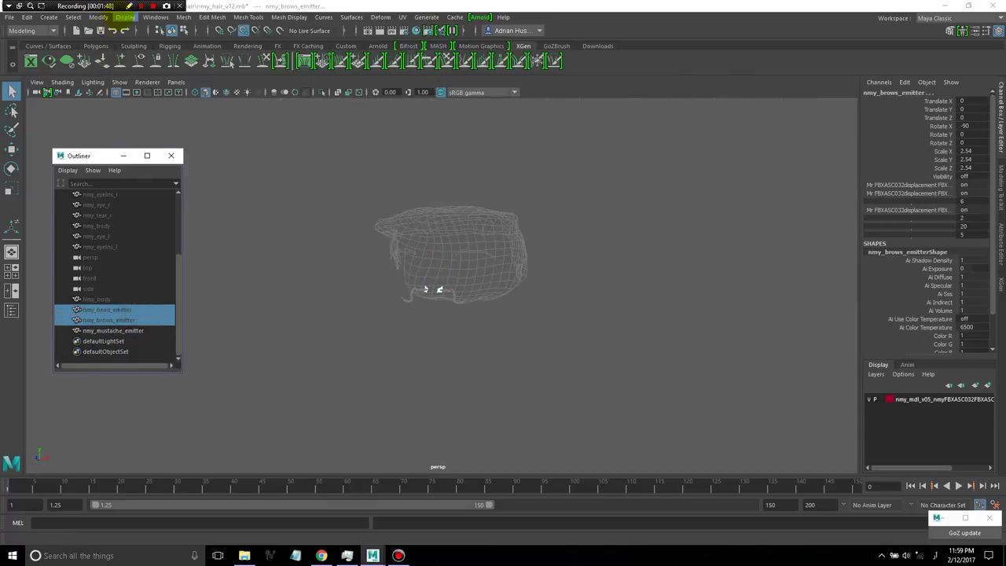
{"action": "left_click", "coordinate": [125, 17]}
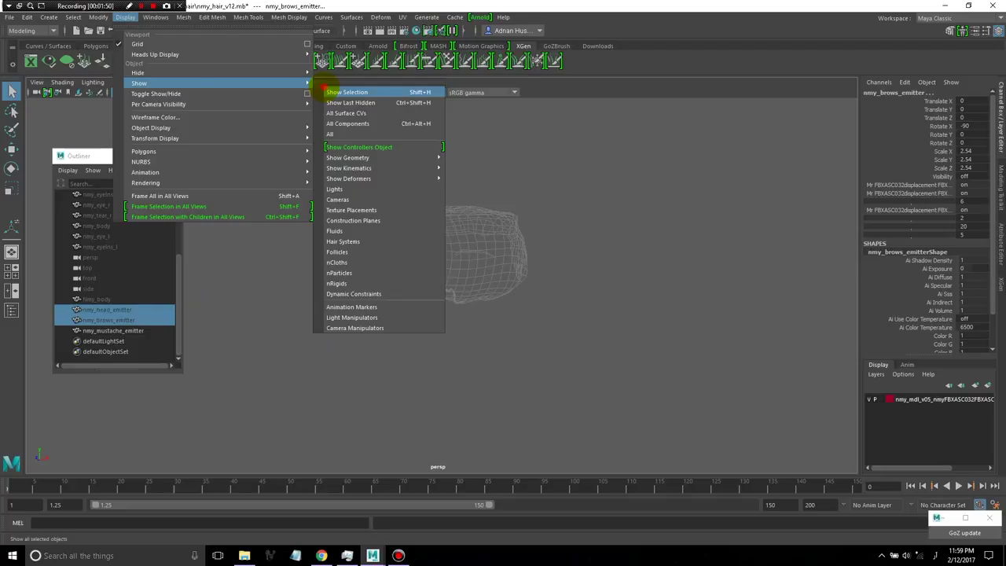
{"action": "left_click", "coordinate": [346, 92]}
{"action": "mouse_move", "coordinate": [433, 265]}
{"action": "left_mouse_down", "text": "alt"}
{"action": "mouse_move", "coordinate": [460, 273]}
{"action": "mouse_move", "coordinate": [341, 291]}
{"action": "left_mouse_up", "text": "alt"}
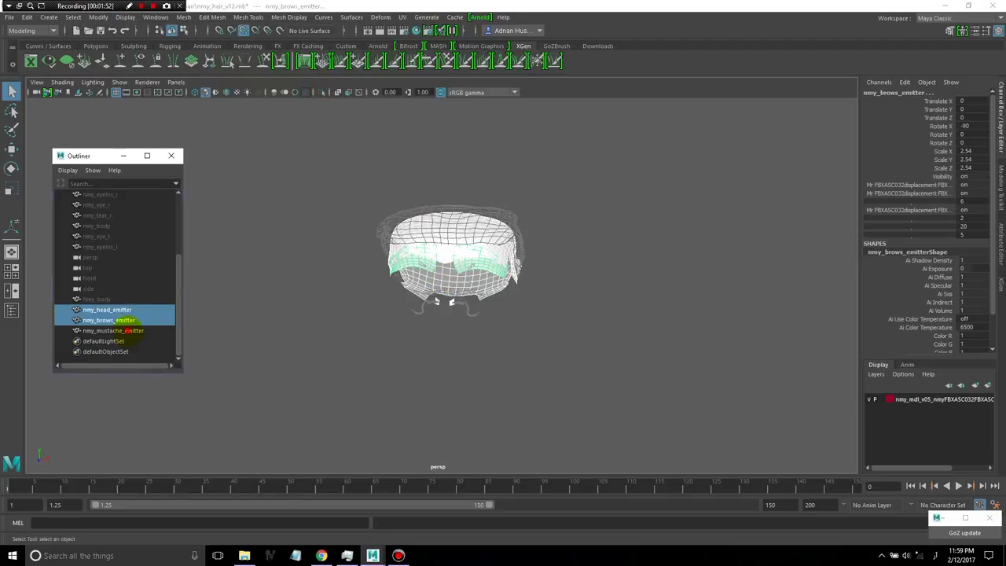
Step: Select the head, brows and mustache emitters and frame them in the view
{"action": "left_click", "coordinate": [126, 330]}
{"action": "left_click", "coordinate": [132, 310], "text": "shift"}
{"action": "key", "text": "f"}
{"action": "left_click_drag", "start_coordinate": [472, 353], "coordinate": [393, 361], "text": "alt"}
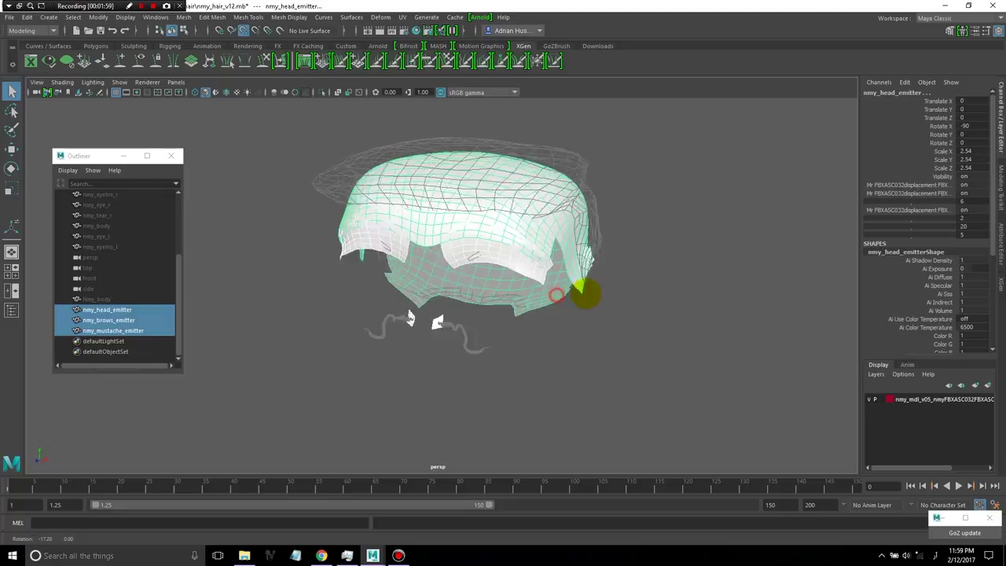
Step: Freeze the transformations of the three emitter meshes
{"action": "left_click_drag", "start_coordinate": [544, 283], "coordinate": [597, 291], "text": "alt"}
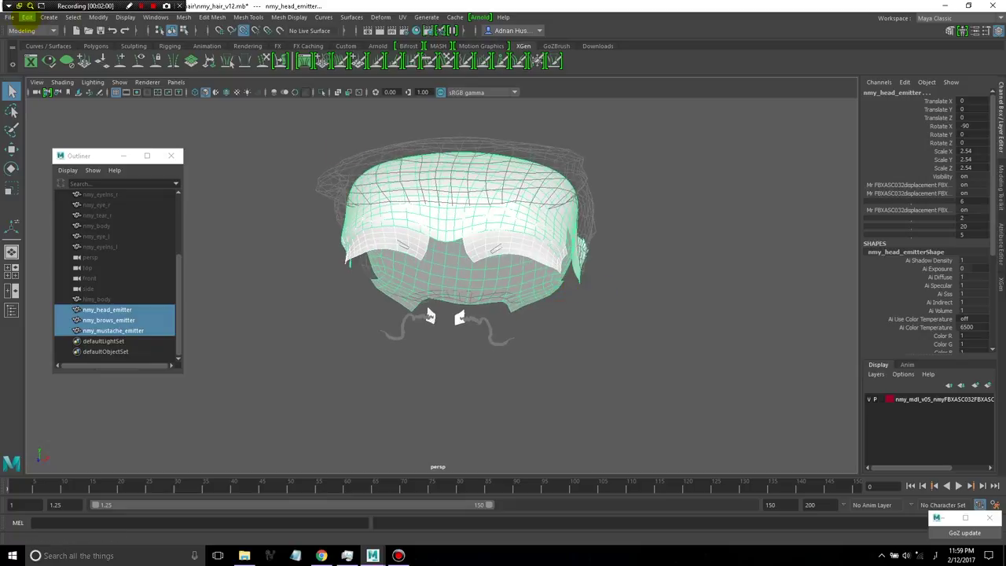
{"action": "left_click", "coordinate": [98, 17]}
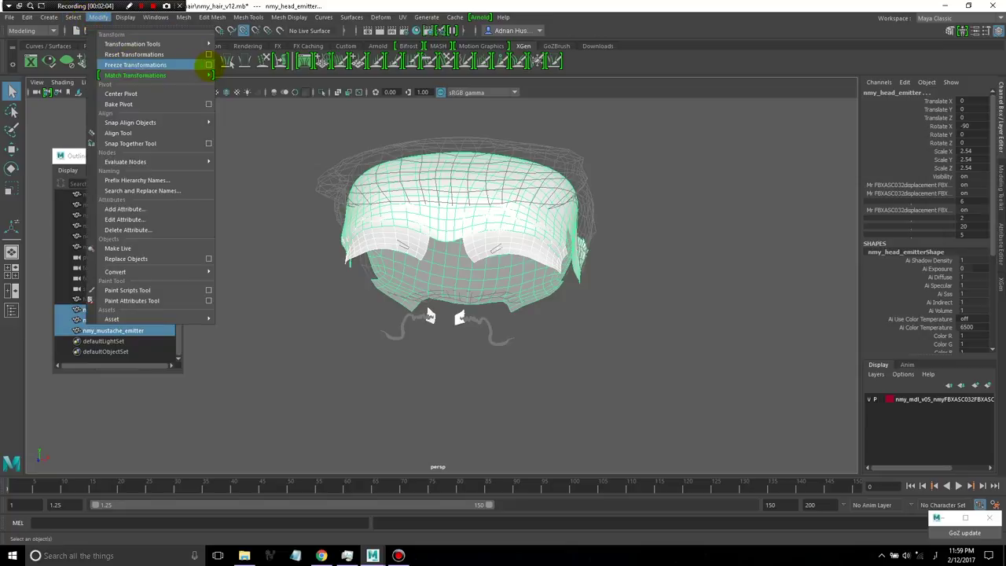
{"action": "left_click", "coordinate": [208, 65]}
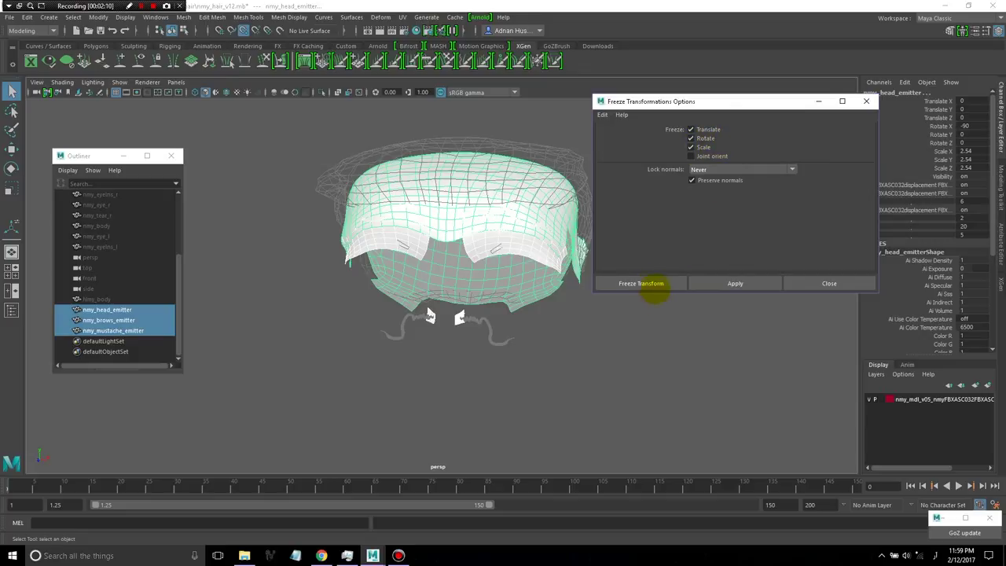
{"action": "left_click", "coordinate": [641, 283]}
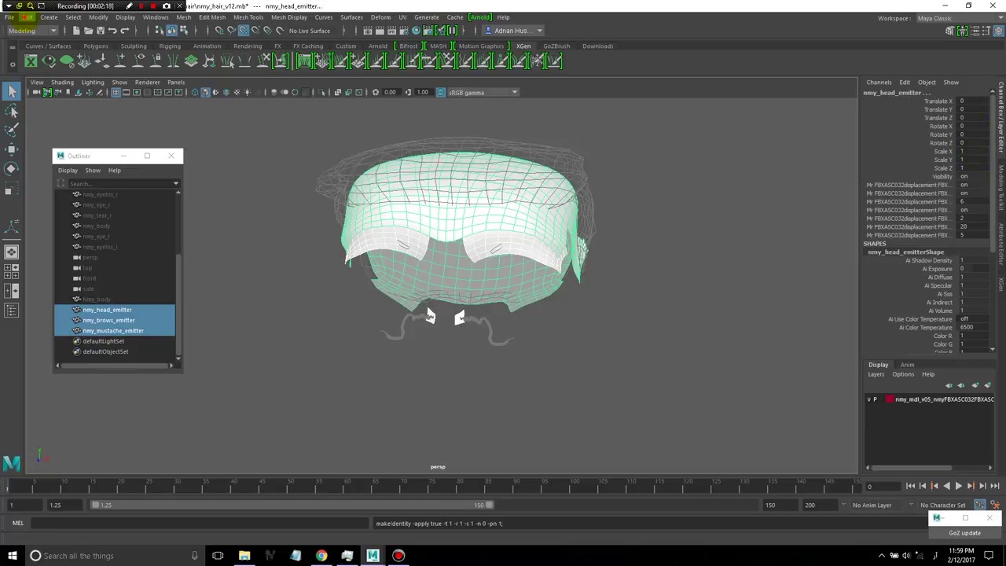
Step: Delete the emitters' construction history by type and deselect them
{"action": "left_click", "coordinate": [28, 17]}
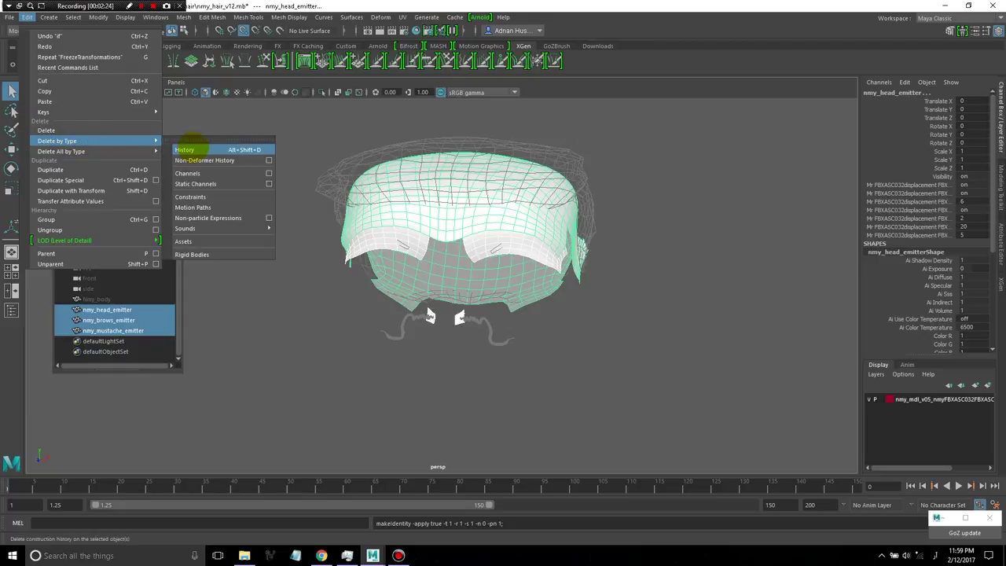
{"action": "left_click", "coordinate": [189, 149]}
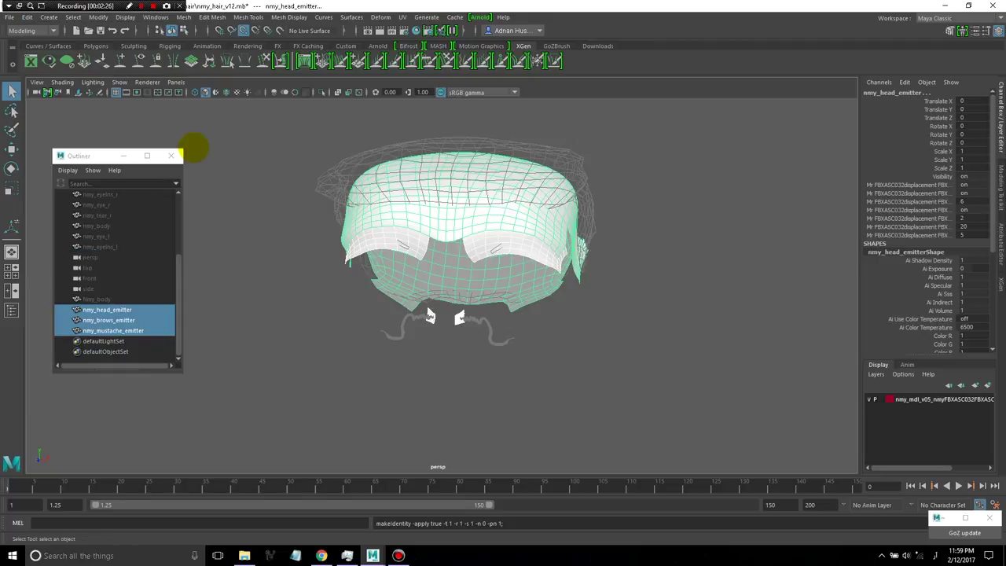
{"action": "scroll", "coordinate": [871, 281], "scroll_direction": "down", "scroll_amount": 2}
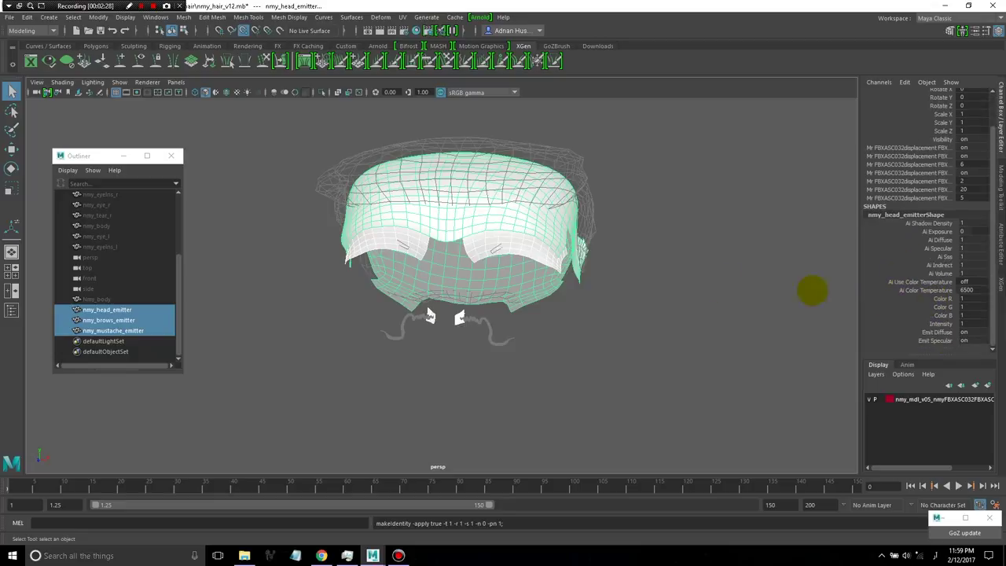
{"action": "left_click_drag", "start_coordinate": [680, 294], "coordinate": [660, 292], "text": "alt"}
{"action": "left_click", "coordinate": [660, 293]}
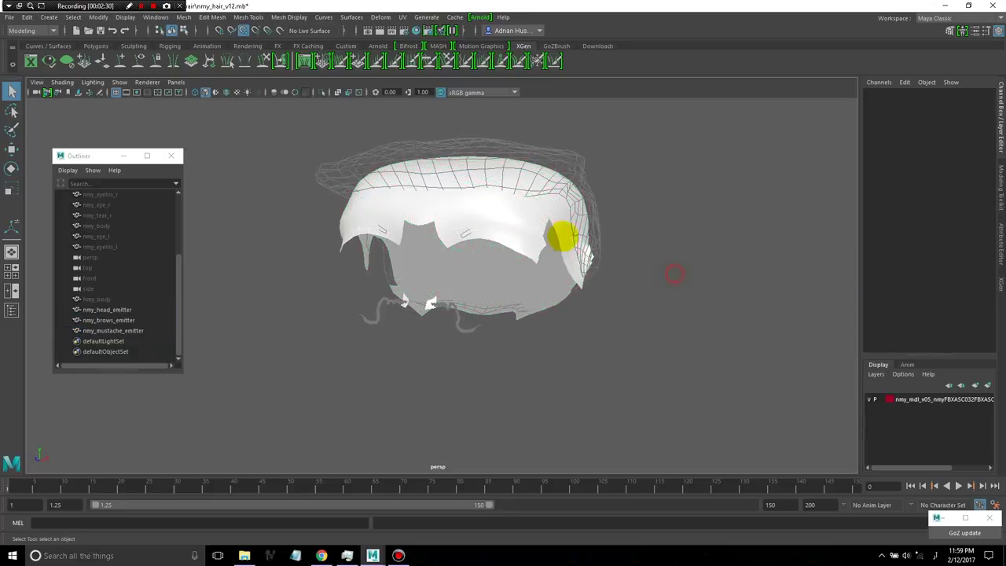
Step: Save nmy_hair_v12.mb, then select the brows emitter and inspect it from below
{"action": "left_click_drag", "start_coordinate": [561, 234], "coordinate": [539, 209], "text": "alt"}
{"action": "left_click", "coordinate": [9, 16]}
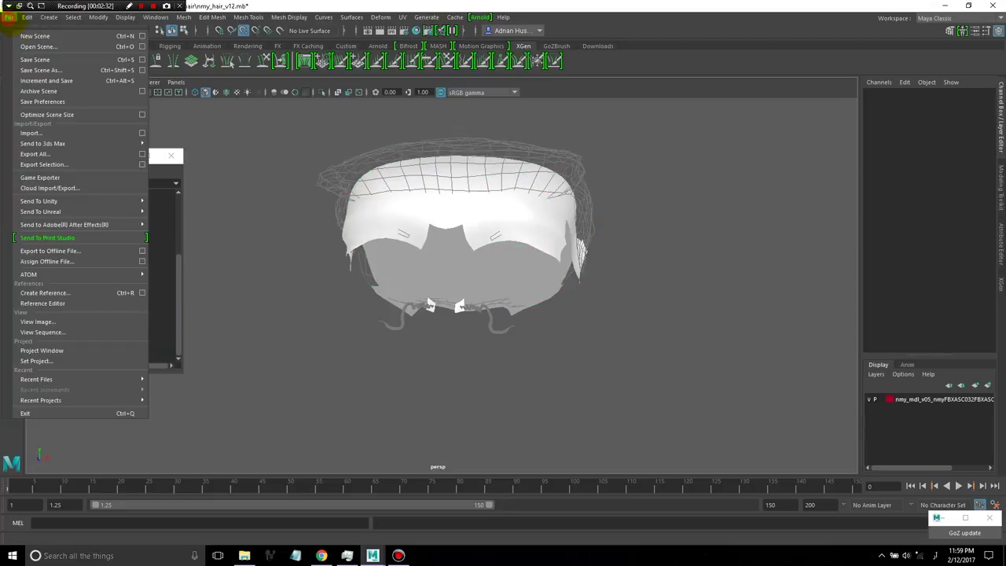
{"action": "left_click", "coordinate": [39, 60]}
{"action": "left_click_drag", "start_coordinate": [712, 257], "coordinate": [652, 270], "text": "alt"}
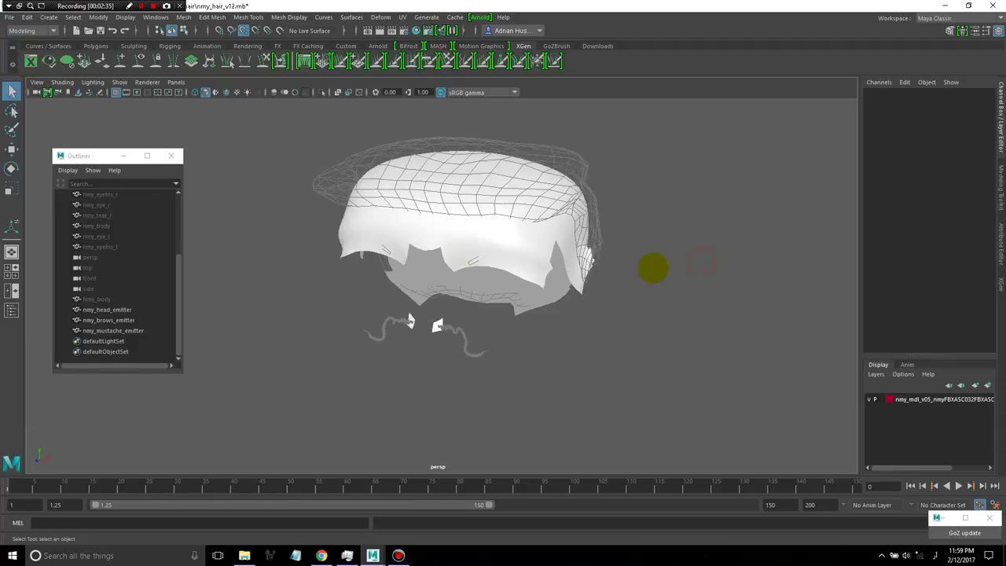
{"action": "left_click", "coordinate": [514, 252]}
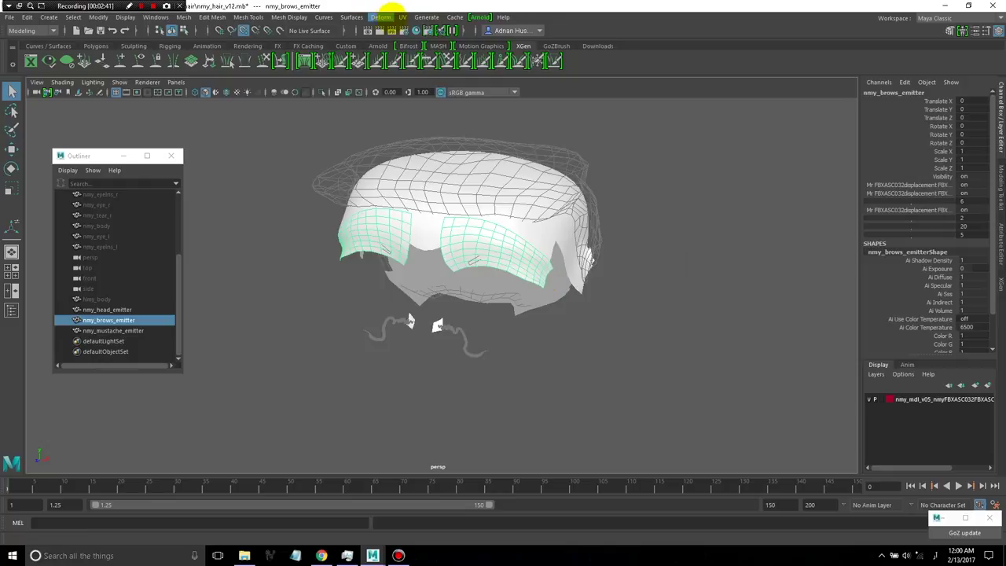
{"action": "left_click_drag", "start_coordinate": [267, 280], "coordinate": [582, 271], "text": "alt"}
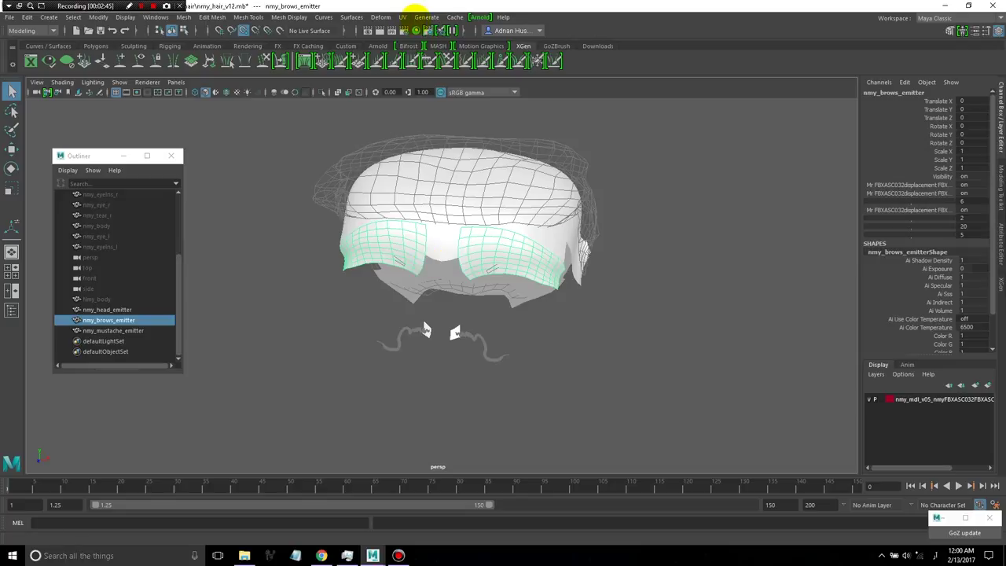
Step: Apply planar UV projections to the brows and head emitters
{"action": "left_click", "coordinate": [401, 16]}
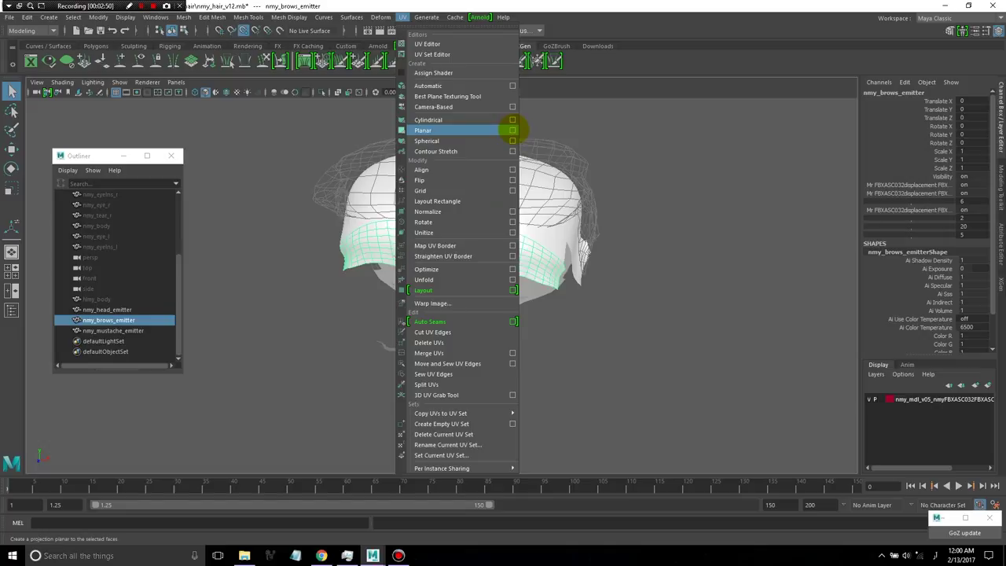
{"action": "left_click", "coordinate": [512, 130]}
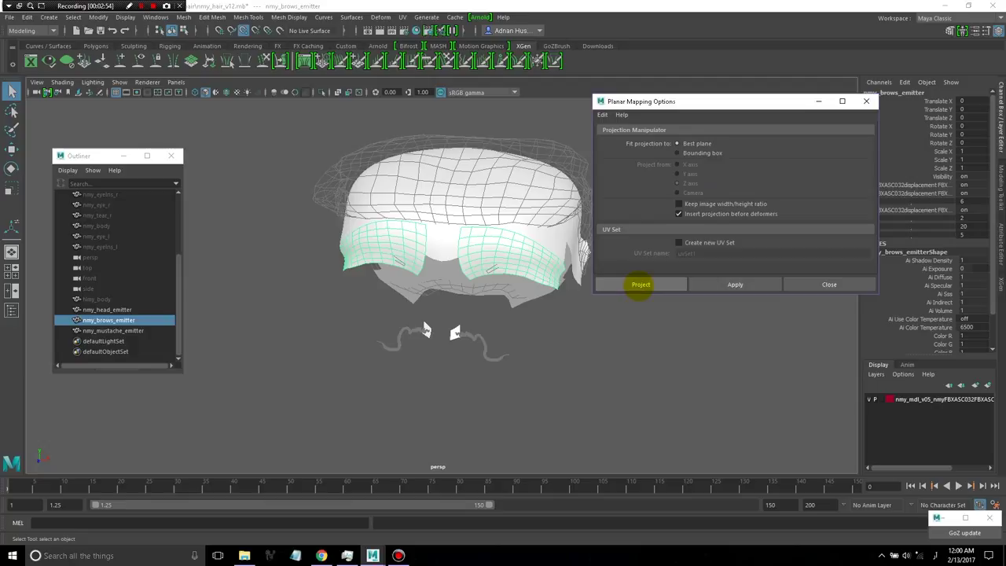
{"action": "left_click", "coordinate": [711, 286]}
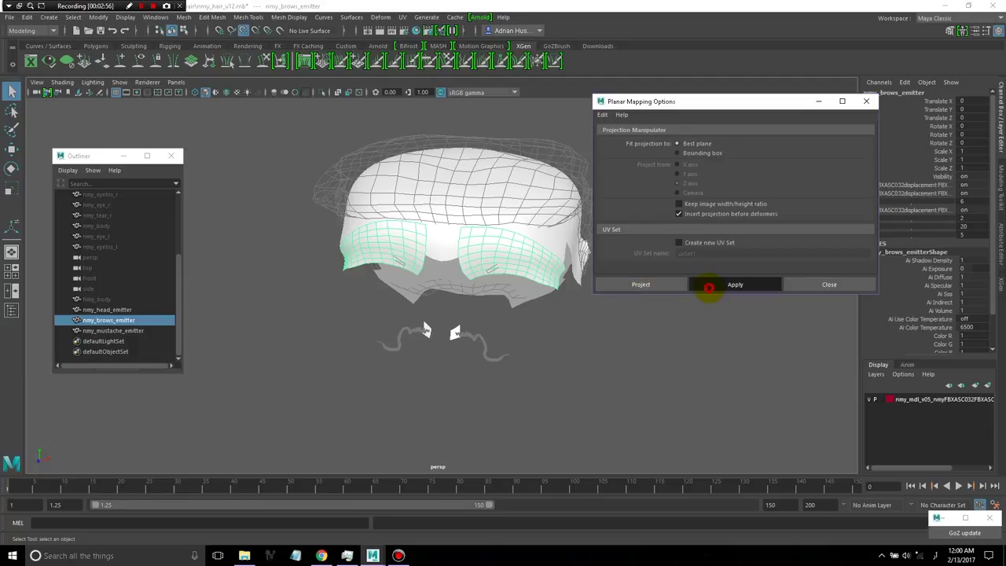
{"action": "left_click_drag", "start_coordinate": [425, 328], "coordinate": [388, 318], "text": "alt"}
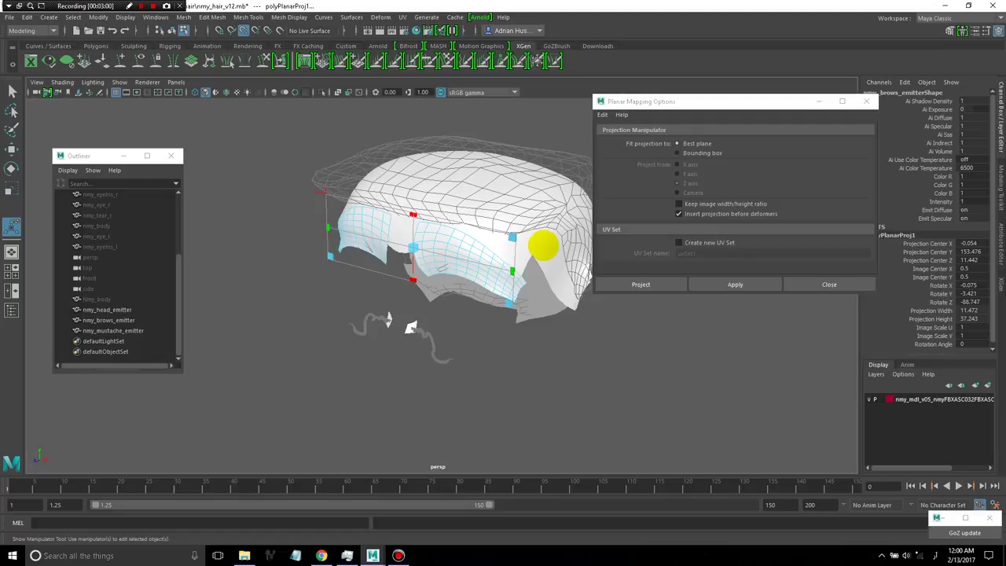
{"action": "left_click", "coordinate": [118, 319]}
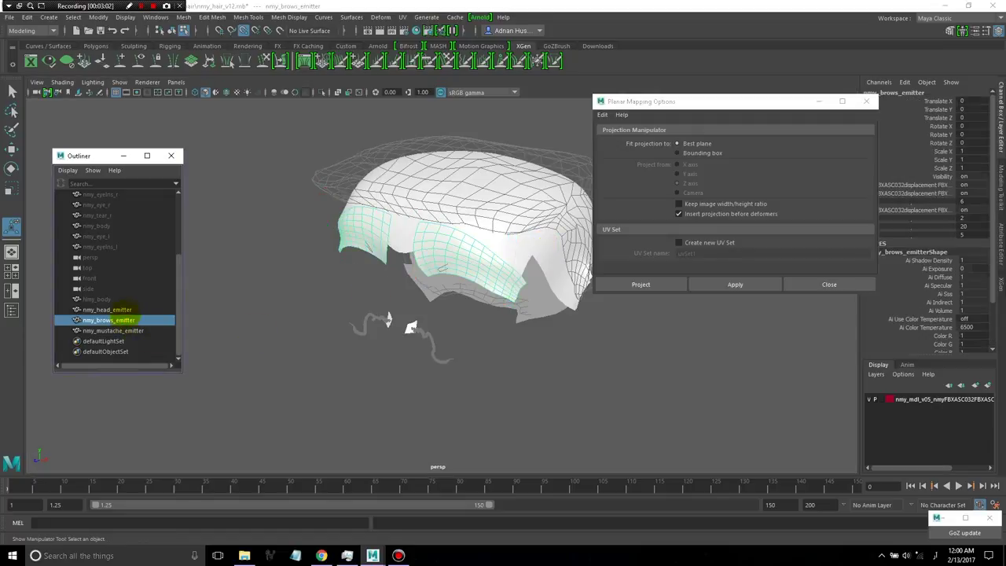
{"action": "left_click", "coordinate": [114, 309]}
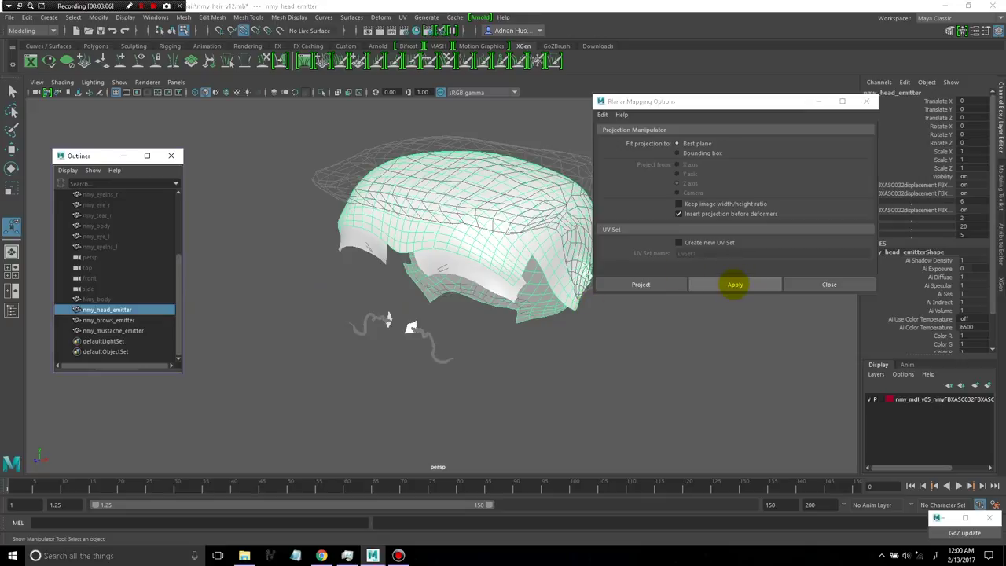
{"action": "left_click", "coordinate": [735, 284]}
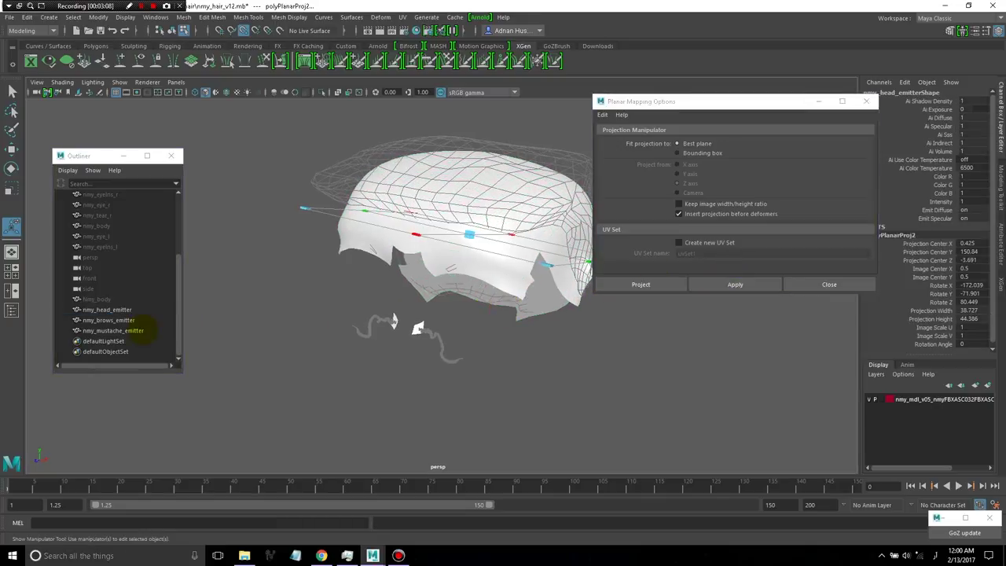
Step: Apply a planar UV projection to the mustache emitter and close Planar Mapping Options
{"action": "left_click", "coordinate": [150, 331]}
{"action": "left_click_drag", "start_coordinate": [460, 348], "coordinate": [472, 337], "text": "alt"}
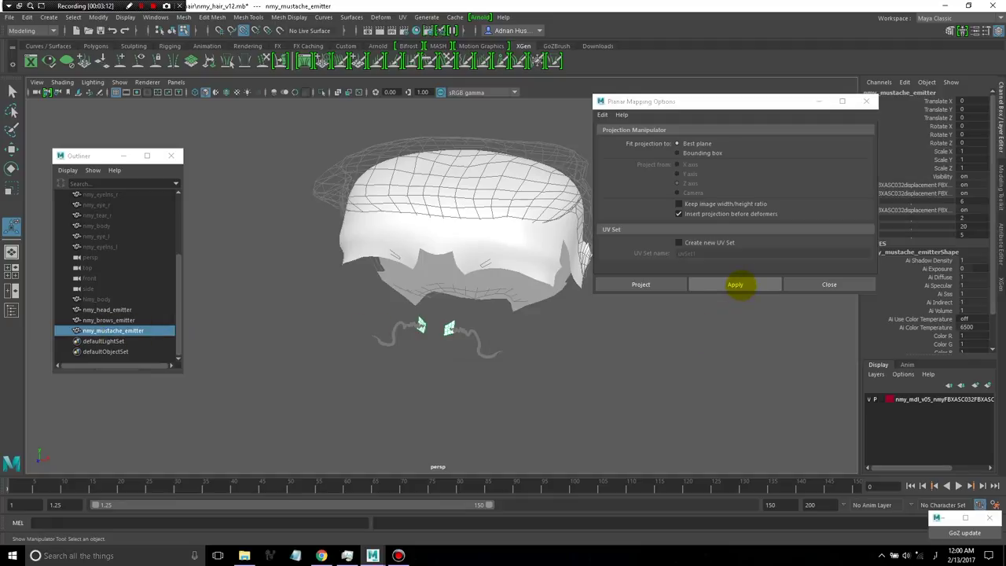
{"action": "left_click", "coordinate": [735, 284]}
{"action": "left_click_drag", "start_coordinate": [511, 326], "coordinate": [408, 332], "text": "alt"}
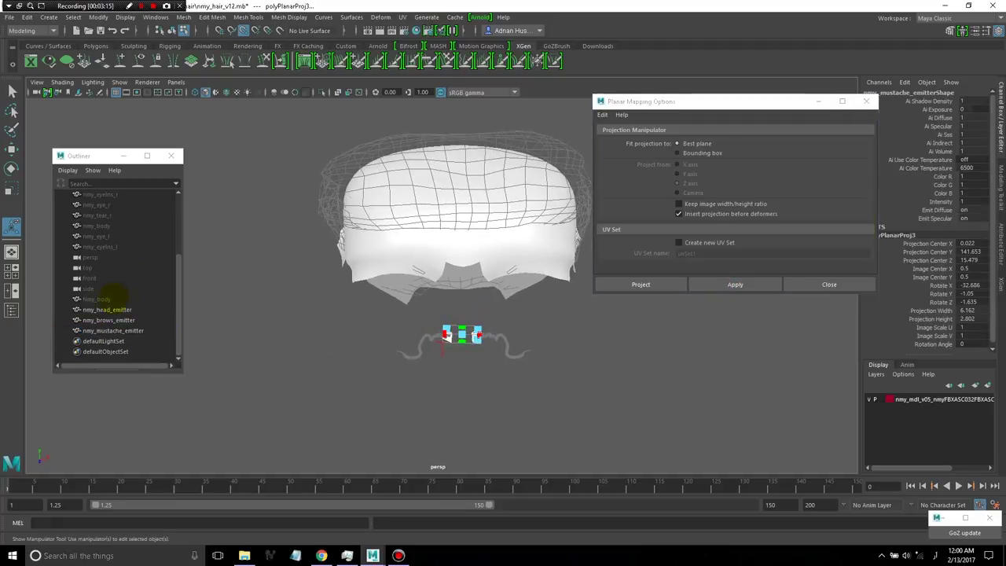
{"action": "left_click", "coordinate": [107, 310]}
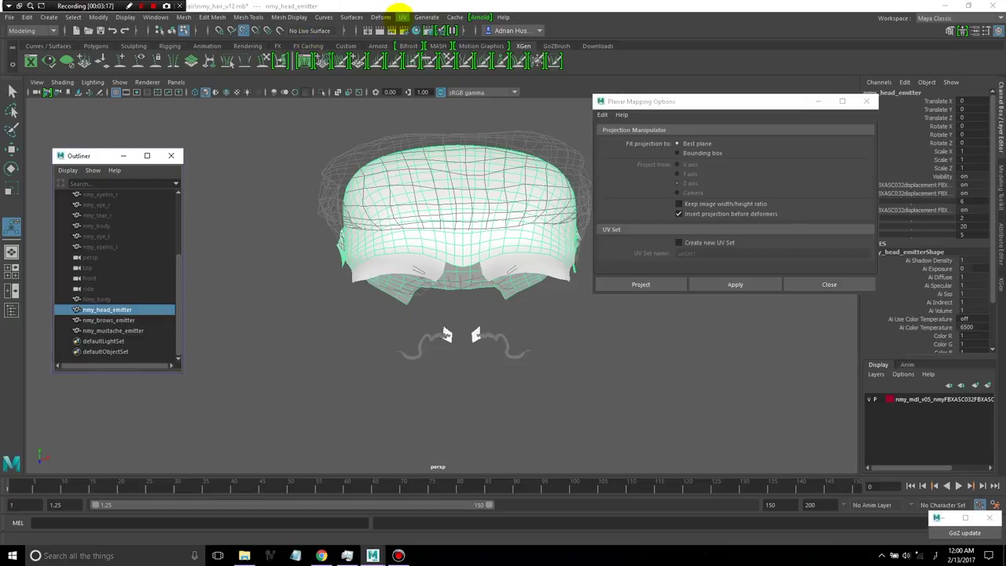
{"action": "left_click", "coordinate": [402, 17]}
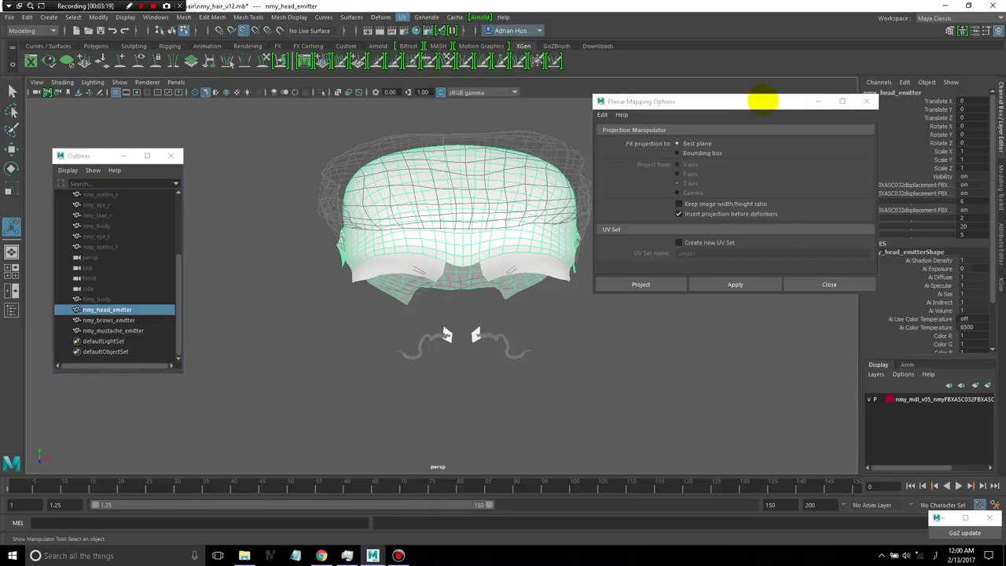
{"action": "left_click", "coordinate": [867, 101]}
{"action": "left_click", "coordinate": [867, 101]}
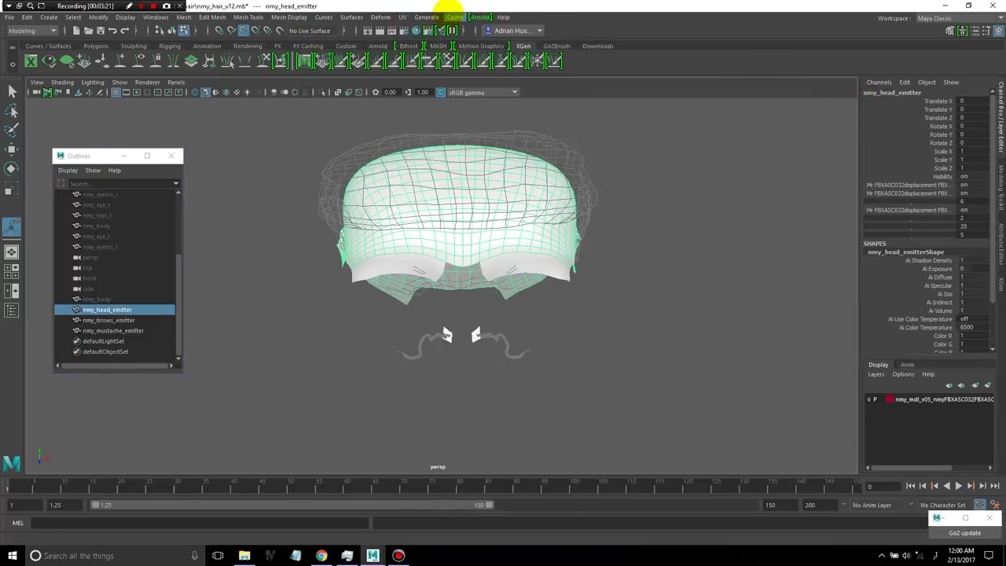
Step: Unfold nmy_head_emitter's UVs in the UV Editor, then close the editor
{"action": "left_click", "coordinate": [402, 17]}
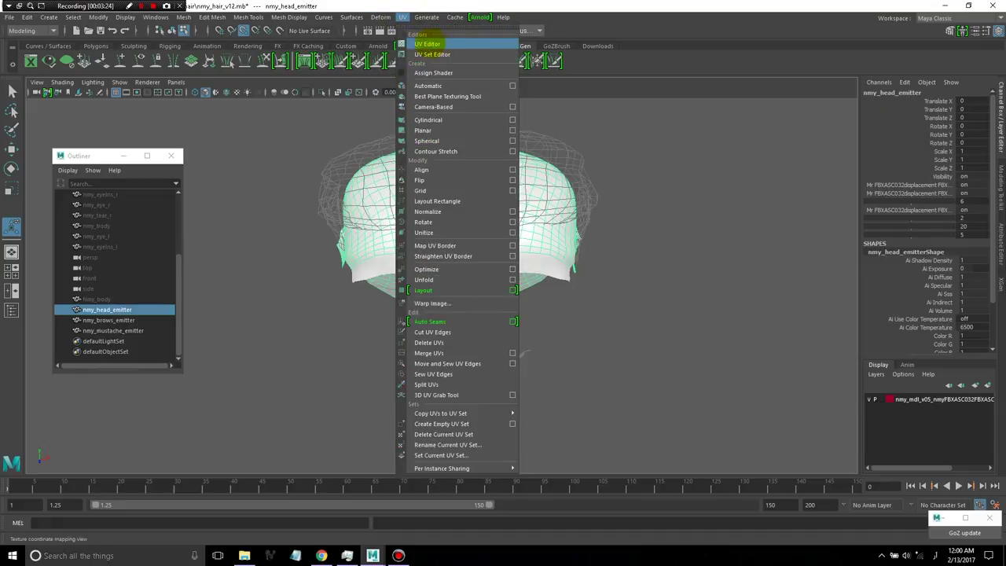
{"action": "left_click", "coordinate": [454, 44]}
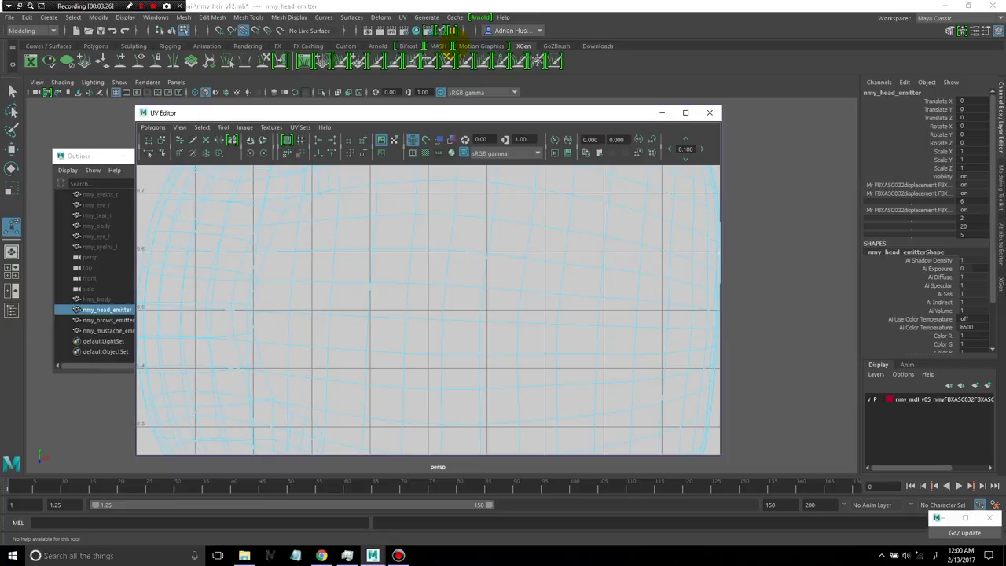
{"action": "key", "text": "f"}
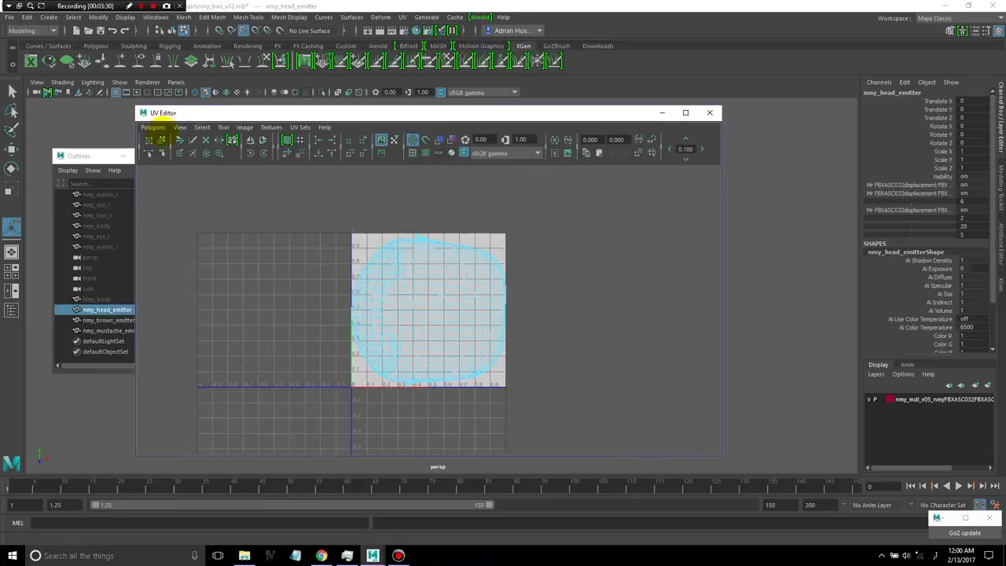
{"action": "left_click", "coordinate": [152, 127]}
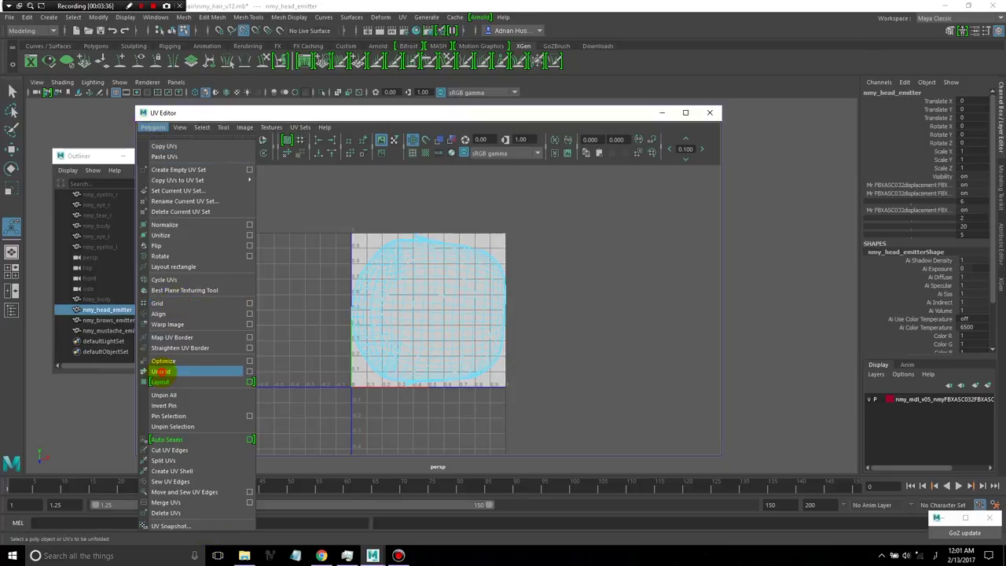
{"action": "left_click", "coordinate": [161, 371]}
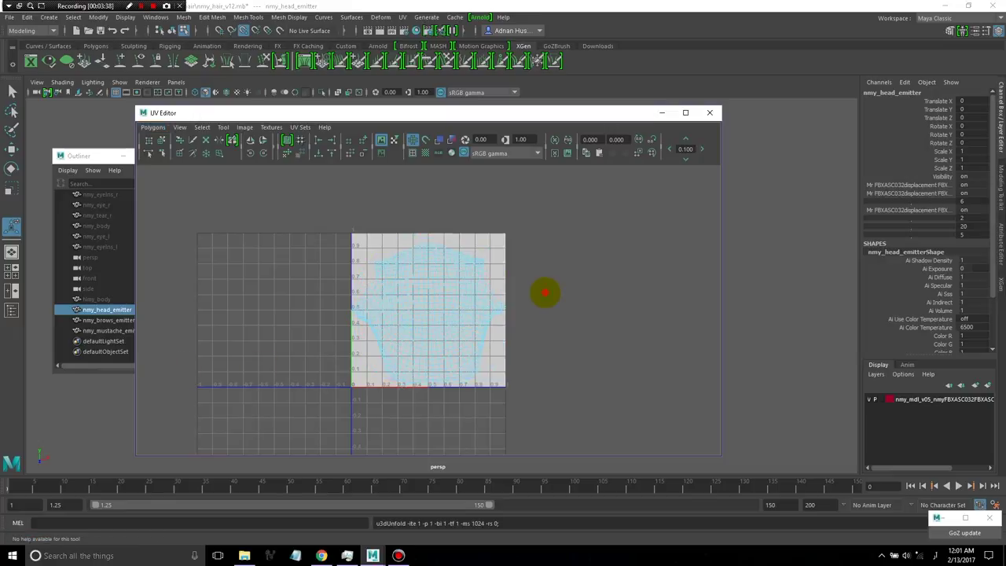
{"action": "left_click", "coordinate": [545, 293]}
{"action": "scroll", "coordinate": [495, 330], "scroll_direction": "up", "scroll_amount": 2}
{"action": "scroll", "coordinate": [478, 330], "scroll_direction": "up", "scroll_amount": 2}
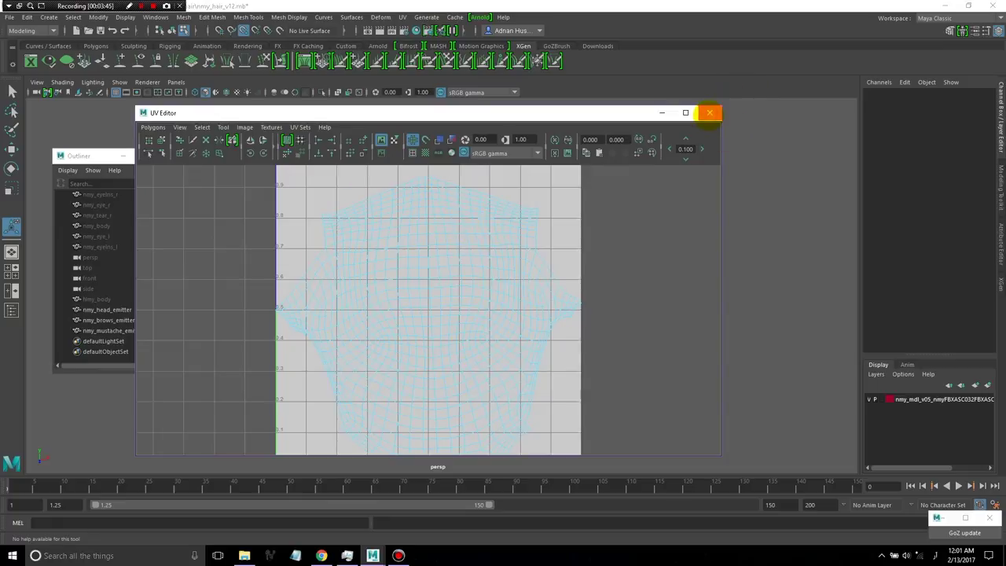
{"action": "left_click", "coordinate": [710, 112]}
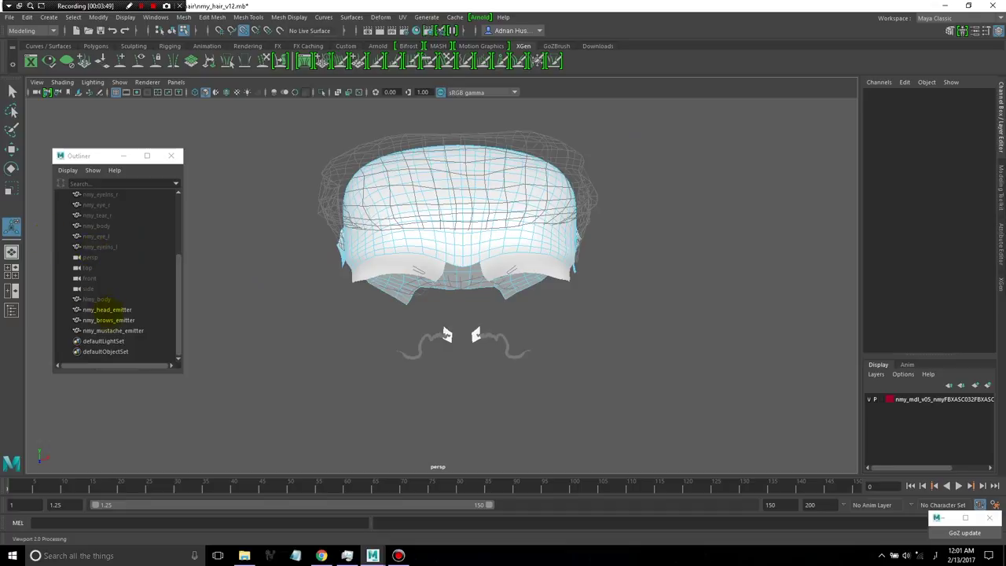
{"action": "left_click", "coordinate": [100, 320]}
Step: Marquee-select and unfold nmy_brows_emitter's UVs, then close the UV Editor
{"action": "left_click_drag", "start_coordinate": [545, 314], "coordinate": [472, 207], "text": "alt"}
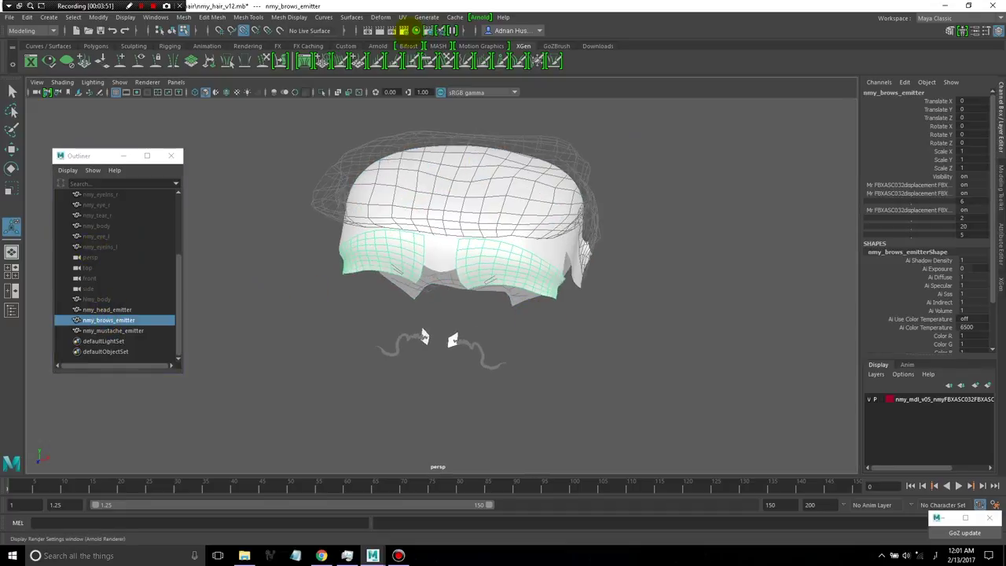
{"action": "left_click", "coordinate": [403, 17]}
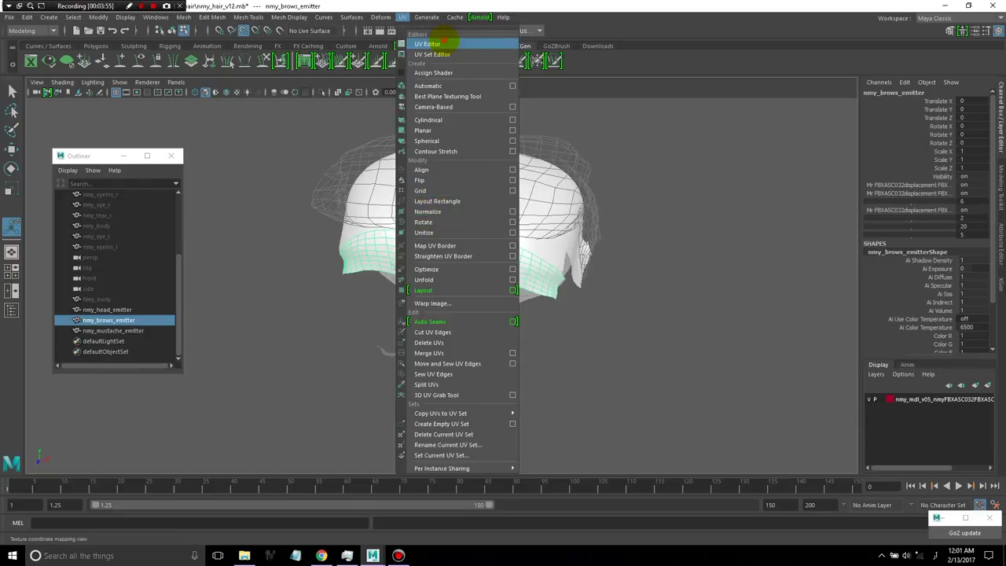
{"action": "left_click", "coordinate": [430, 44]}
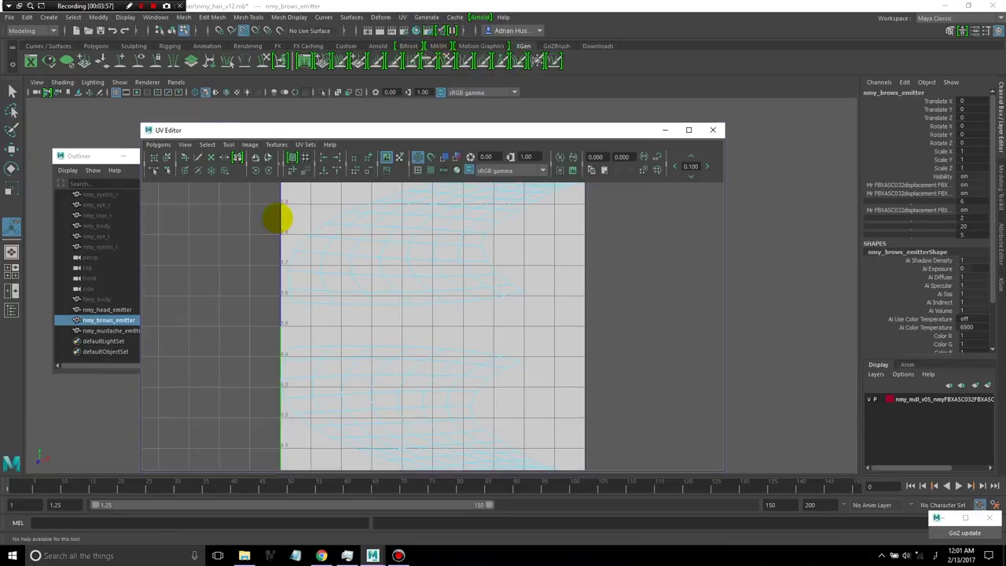
{"action": "key", "text": "f"}
{"action": "left_click_drag", "start_coordinate": [306, 198], "coordinate": [561, 438]}
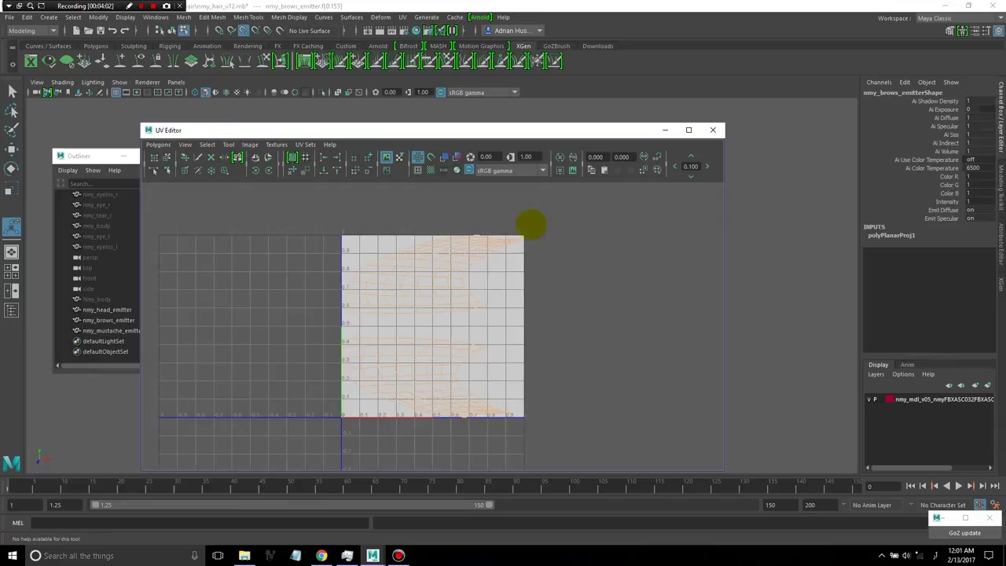
{"action": "left_click", "coordinate": [157, 144]}
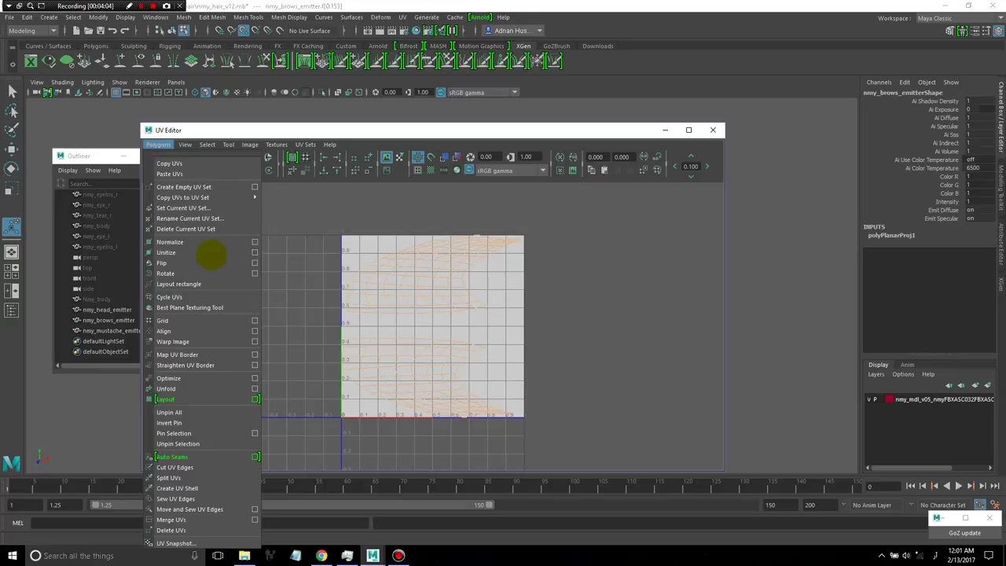
{"action": "left_click", "coordinate": [167, 388]}
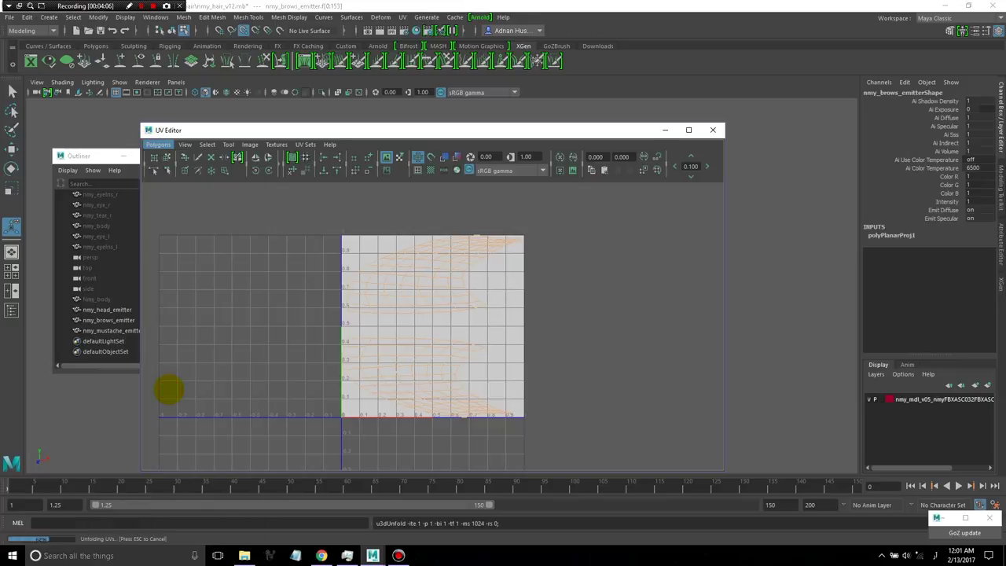
{"action": "left_click", "coordinate": [533, 269]}
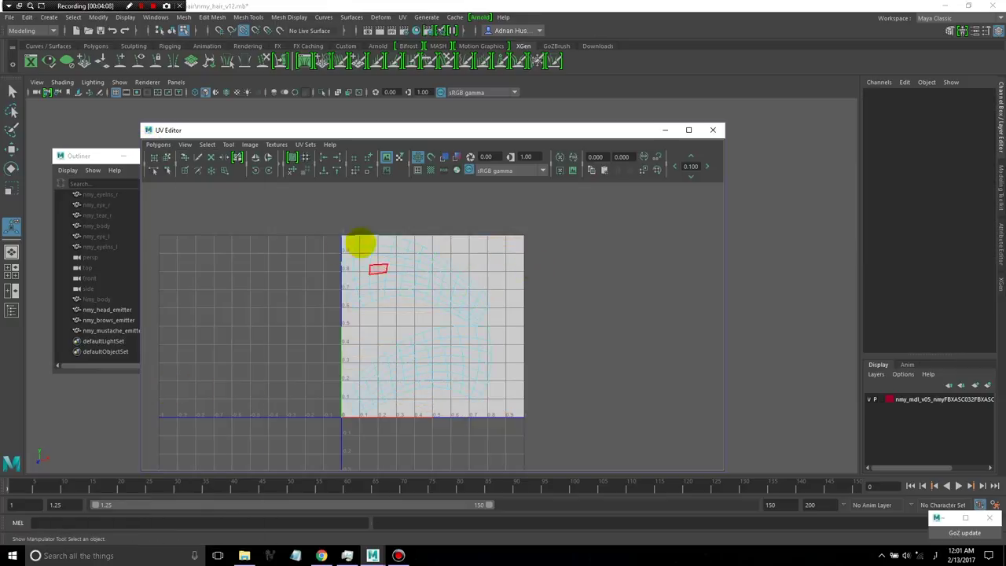
{"action": "left_click", "coordinate": [712, 130]}
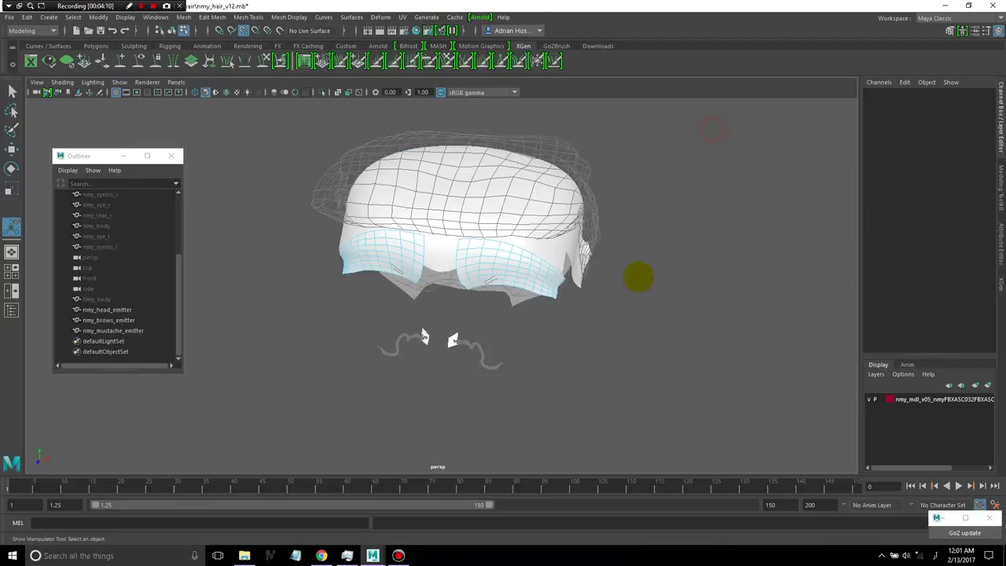
{"action": "left_click", "coordinate": [452, 340]}
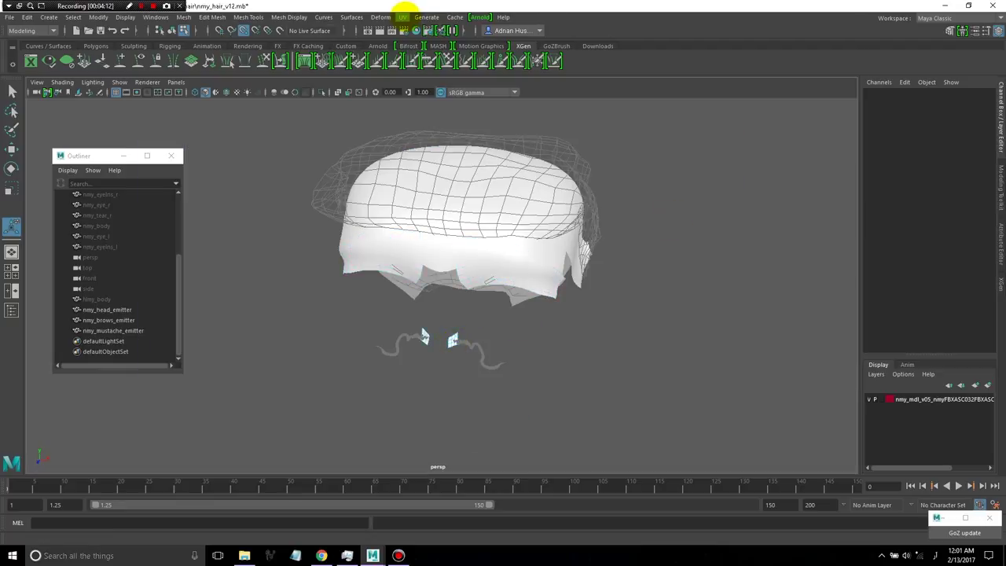
Step: Select and unfold nmy_mustache_emitter's UVs in the UV Editor, then close it
{"action": "left_click", "coordinate": [402, 16]}
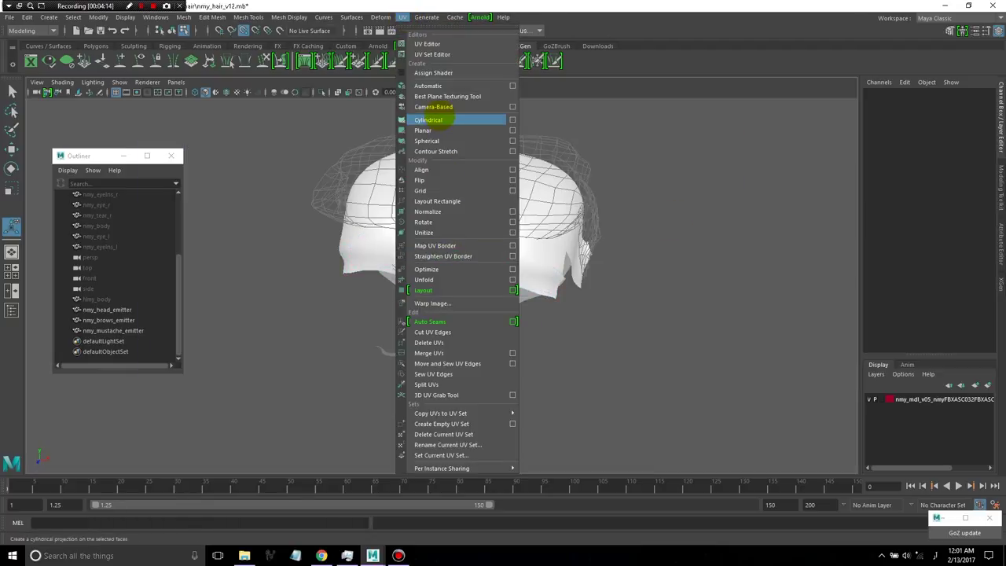
{"action": "left_click", "coordinate": [438, 278]}
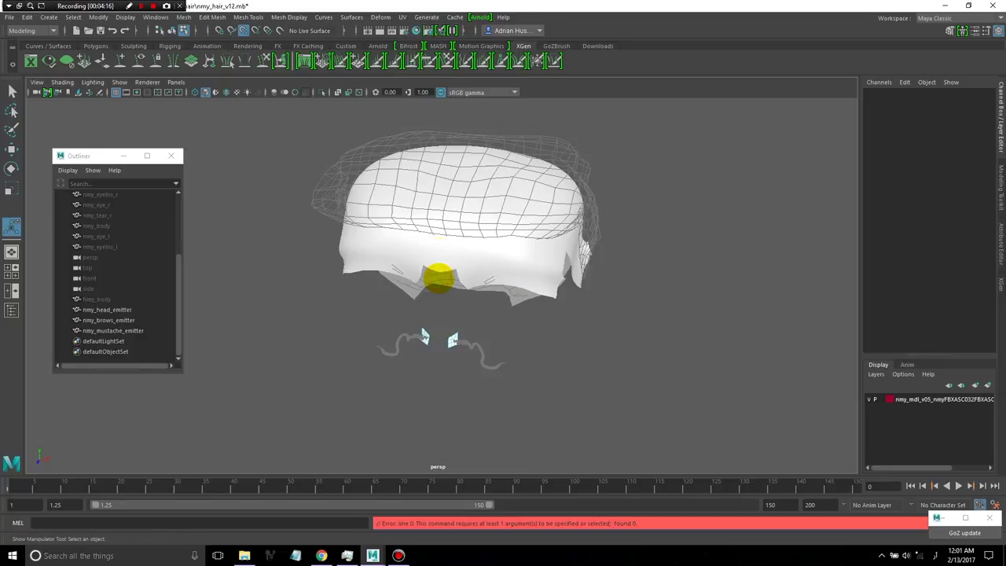
{"action": "left_click", "coordinate": [402, 16]}
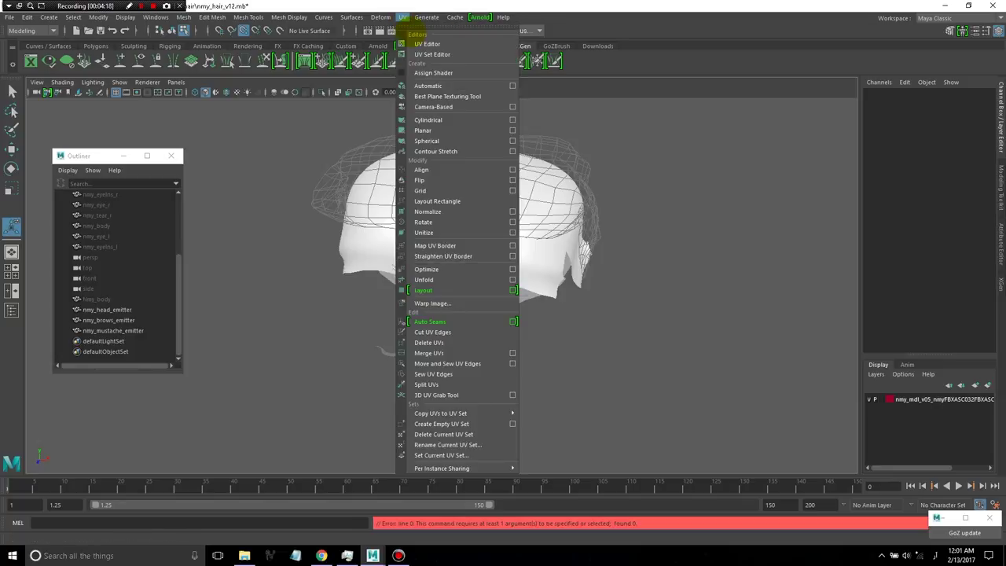
{"action": "left_click", "coordinate": [410, 44]}
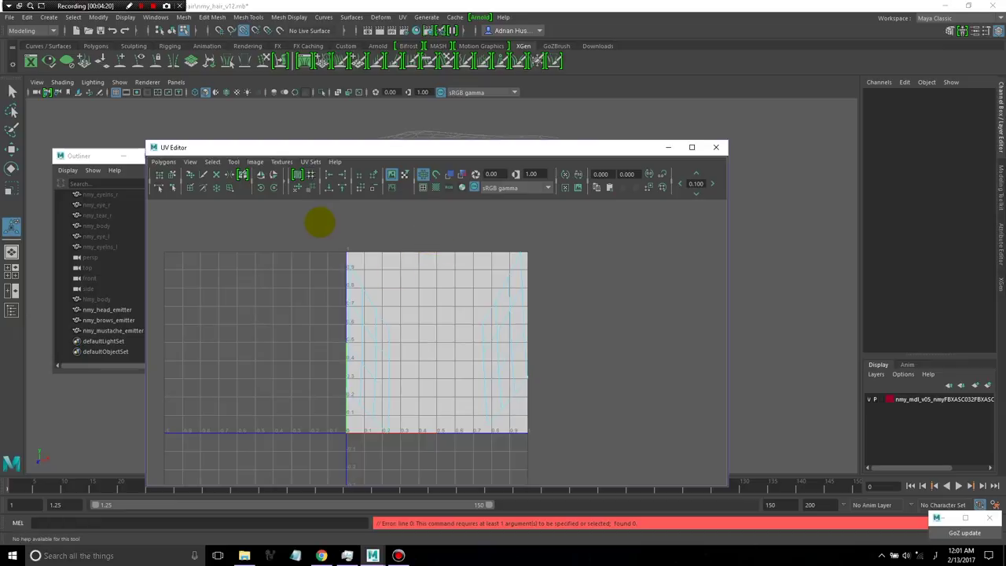
{"action": "left_click_drag", "start_coordinate": [318, 232], "coordinate": [613, 495]}
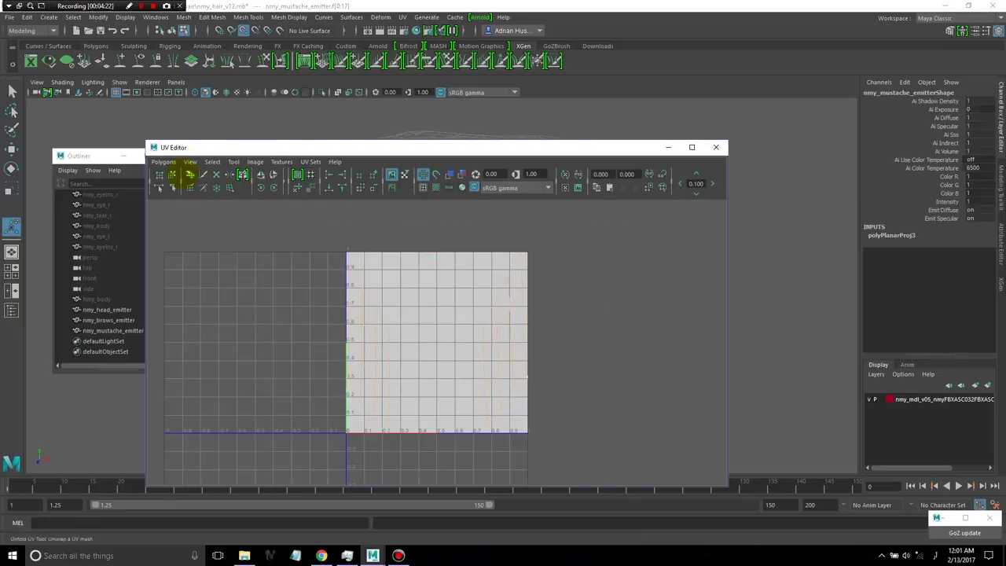
{"action": "left_click", "coordinate": [164, 161]}
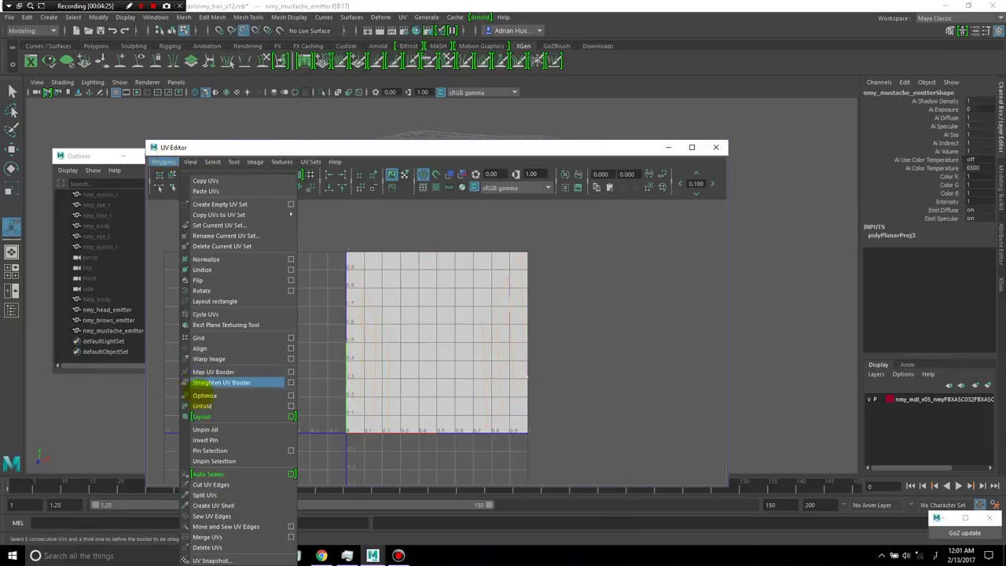
{"action": "left_click", "coordinate": [202, 405]}
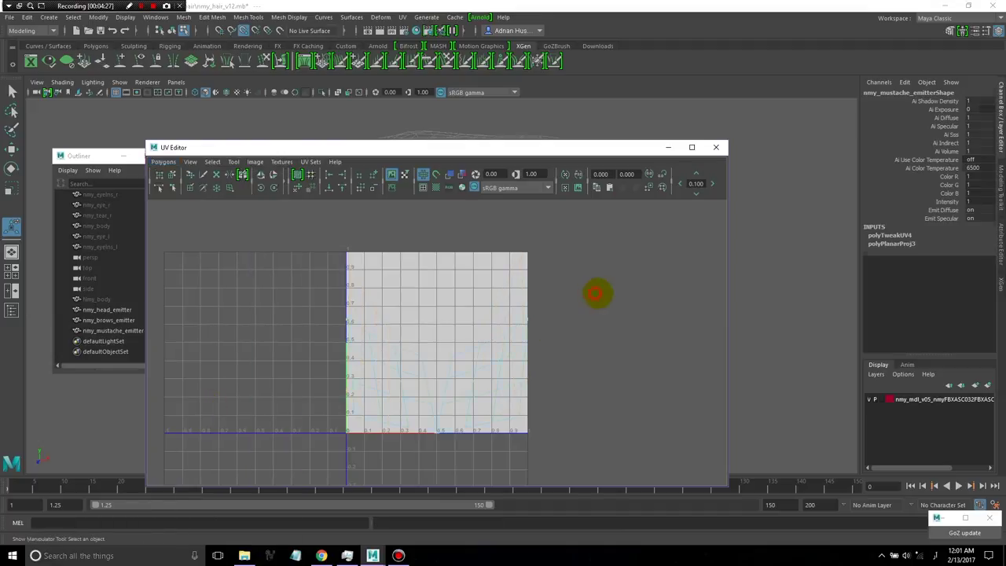
{"action": "left_click", "coordinate": [599, 293]}
{"action": "left_click", "coordinate": [716, 147]}
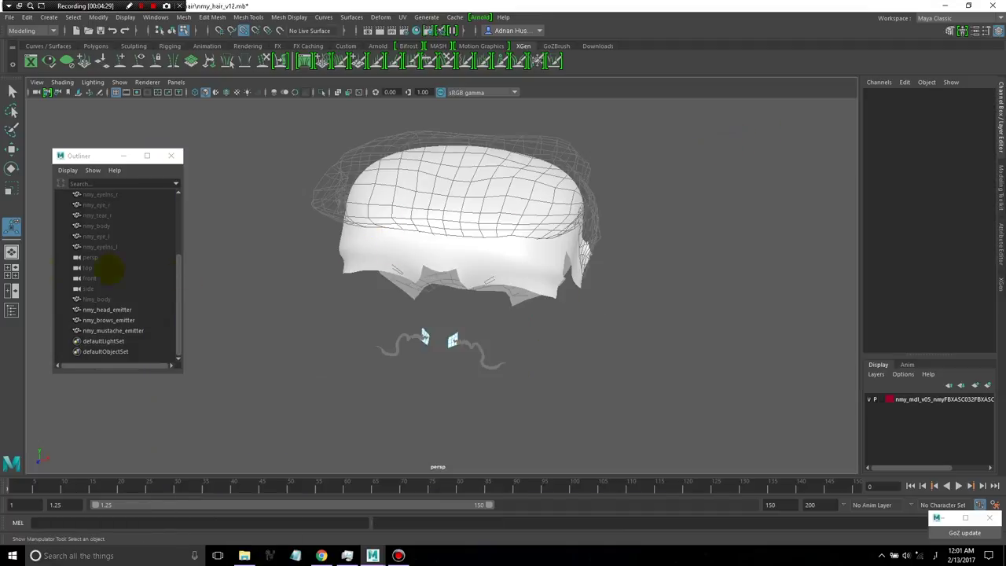
{"action": "left_click", "coordinate": [123, 311]}
Step: Delete construction history on the head, brows and mustache emitters
{"action": "left_click", "coordinate": [118, 330], "text": "shift"}
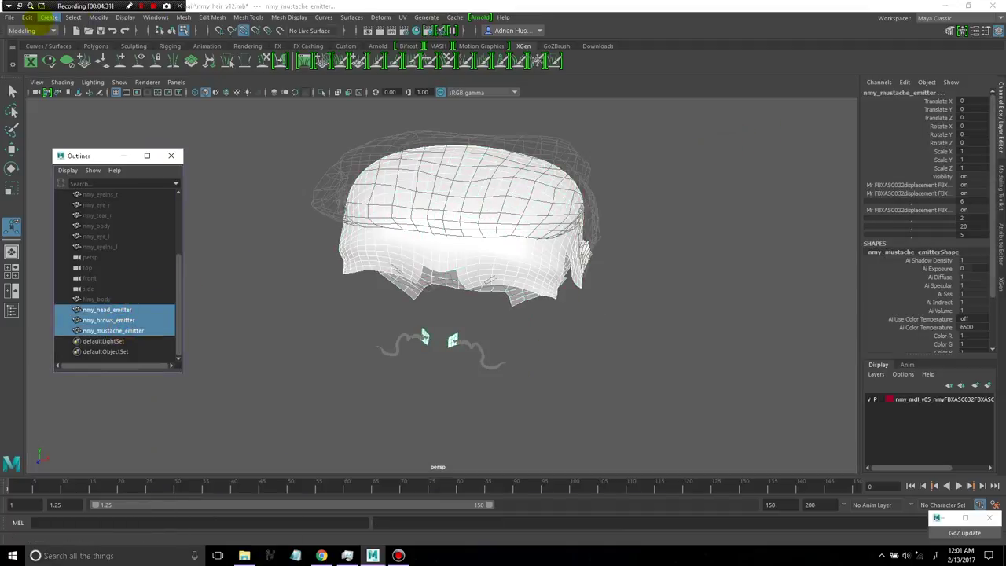
{"action": "left_click", "coordinate": [26, 16]}
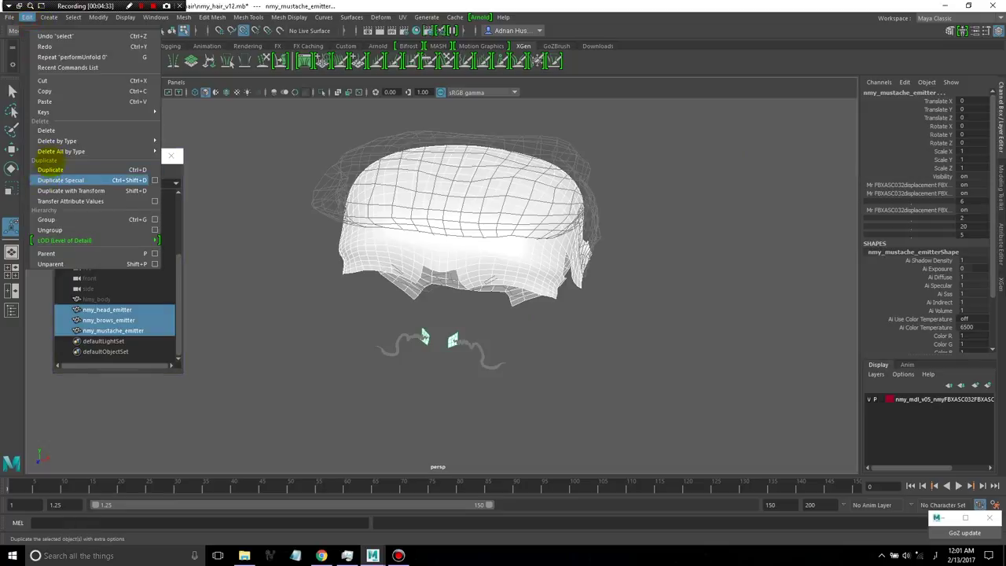
{"action": "mouse_move", "coordinate": [57, 141]}
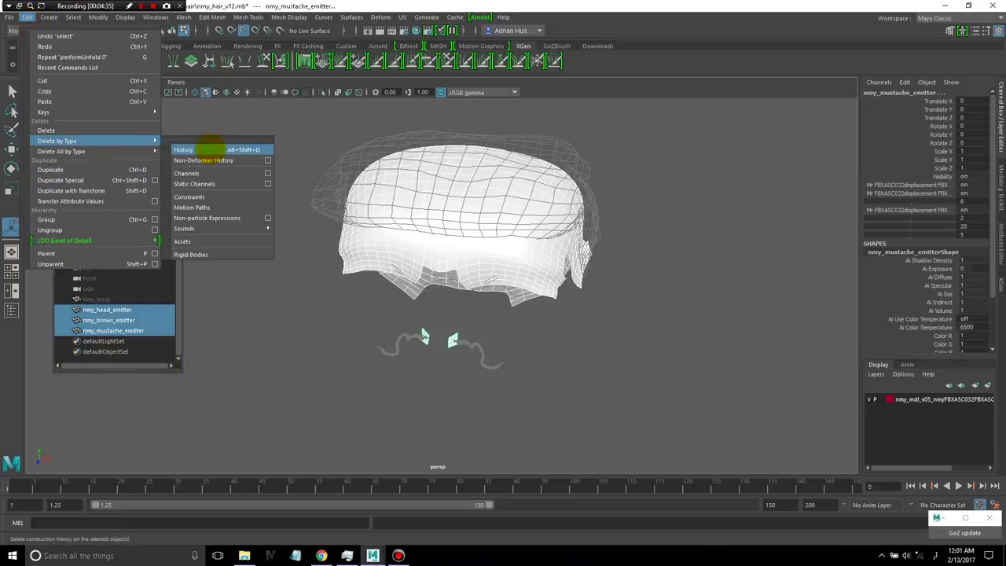
{"action": "left_click", "coordinate": [211, 149]}
{"action": "left_click", "coordinate": [719, 226]}
{"action": "mouse_move", "coordinate": [699, 235]}
{"action": "left_mouse_down", "text": "alt"}
{"action": "mouse_move", "coordinate": [621, 232]}
{"action": "mouse_move", "coordinate": [687, 227]}
{"action": "left_mouse_up", "text": "alt"}
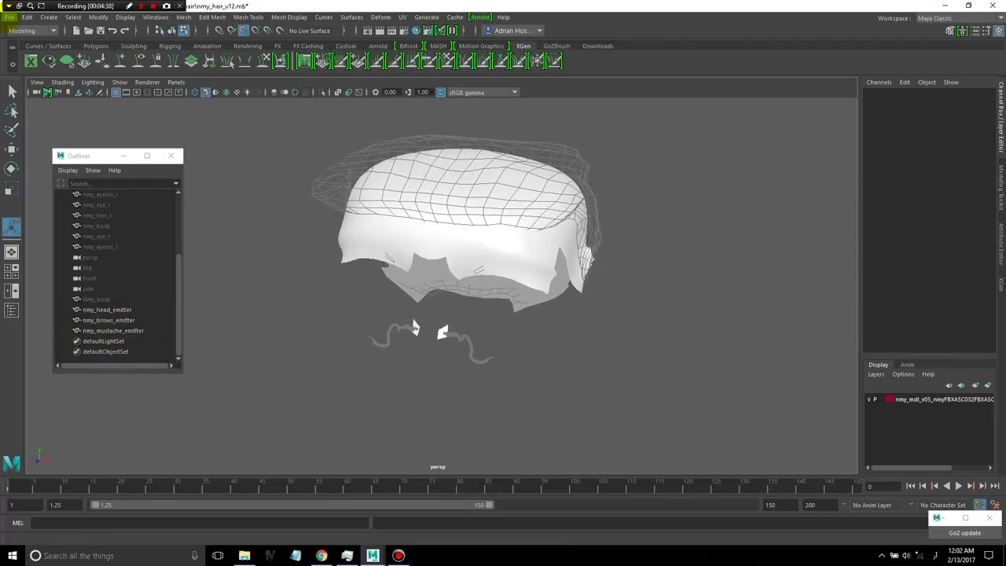
Step: Save the scene and open the Hypershade
{"action": "left_click", "coordinate": [9, 17]}
{"action": "left_click", "coordinate": [36, 59]}
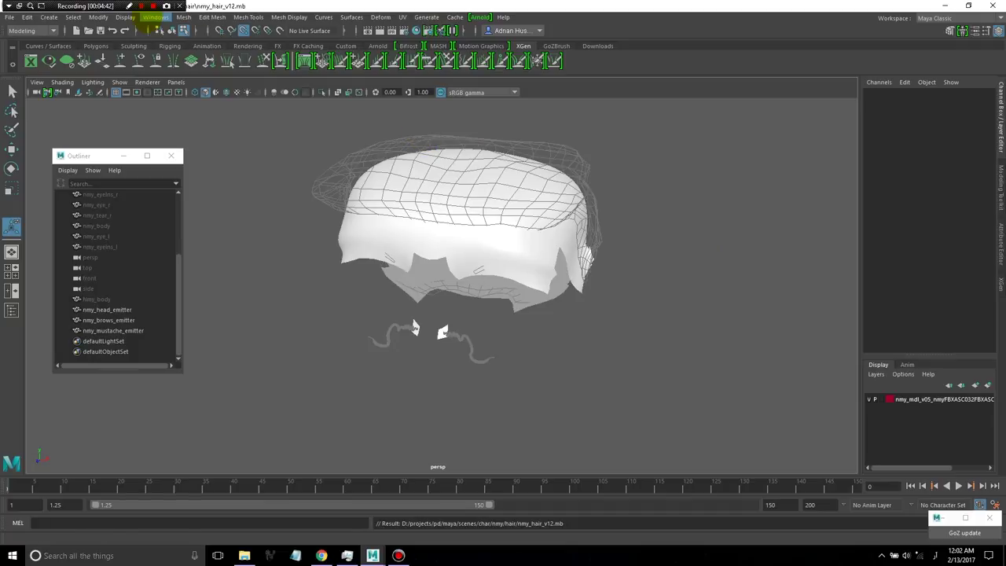
{"action": "left_click", "coordinate": [151, 17]}
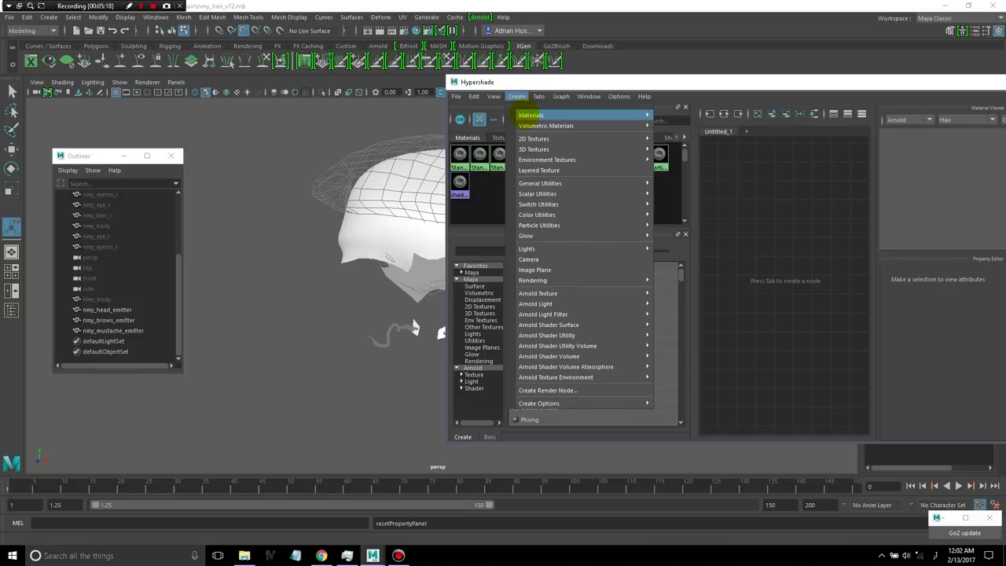
{"action": "mouse_move", "coordinate": [542, 115]}
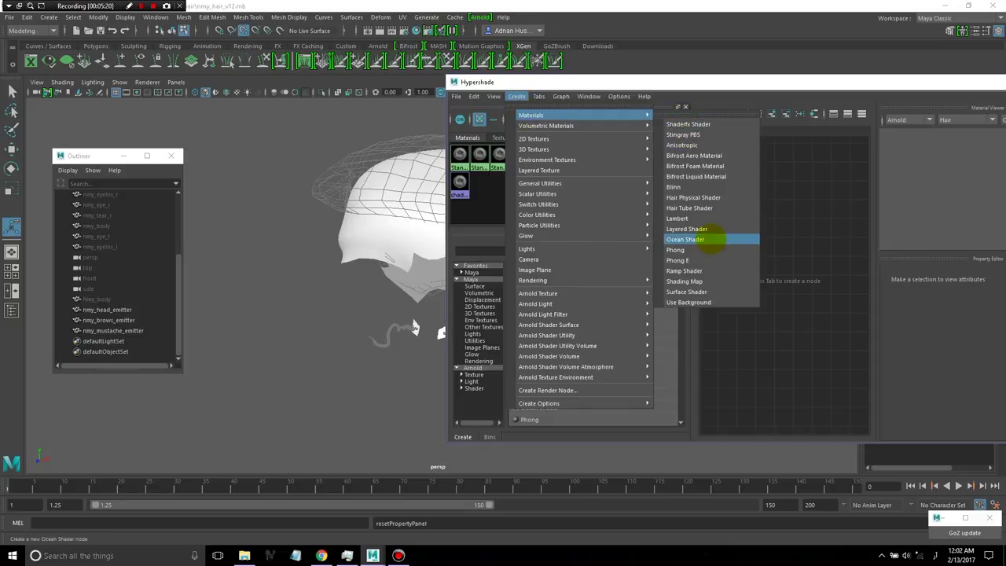
Step: Create a Lambert material and rename it nmy_emitter_mtl
{"action": "left_click", "coordinate": [696, 218]}
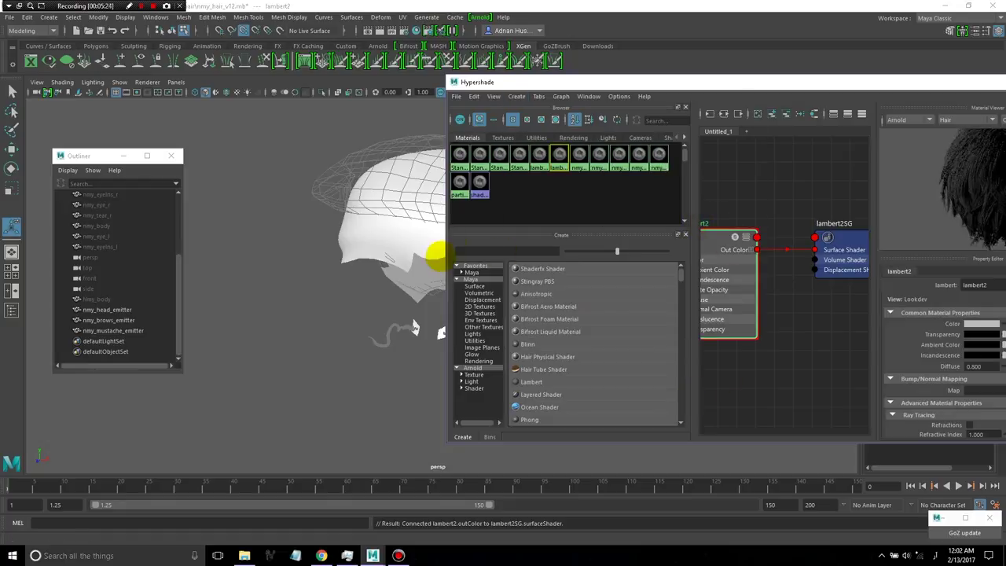
{"action": "left_click_drag", "start_coordinate": [446, 255], "coordinate": [271, 250]}
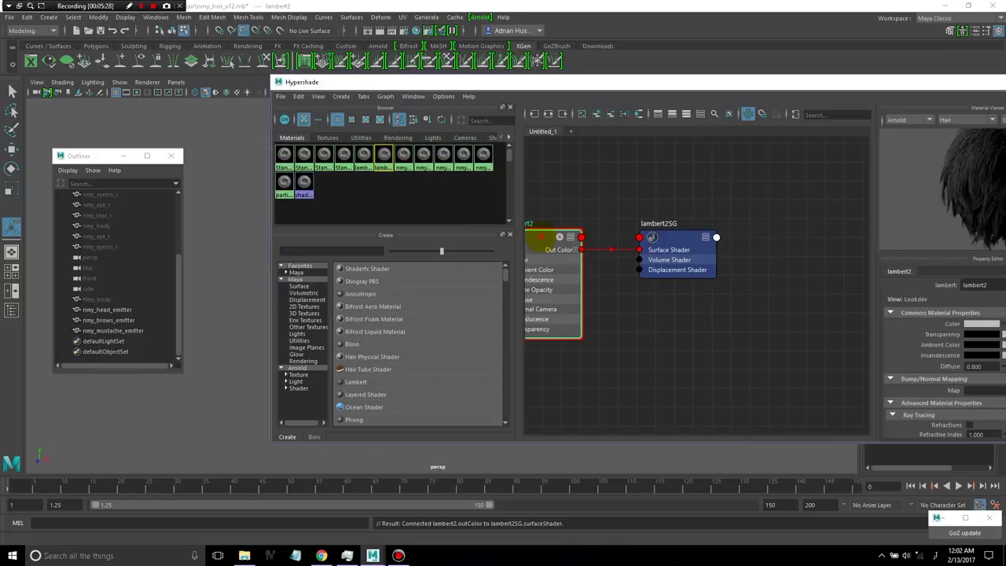
{"action": "middle_click_drag", "start_coordinate": [531, 238], "coordinate": [548, 235], "text": "alt"}
{"action": "double_click", "coordinate": [550, 220]}
{"action": "type", "text": "nmy_em"}
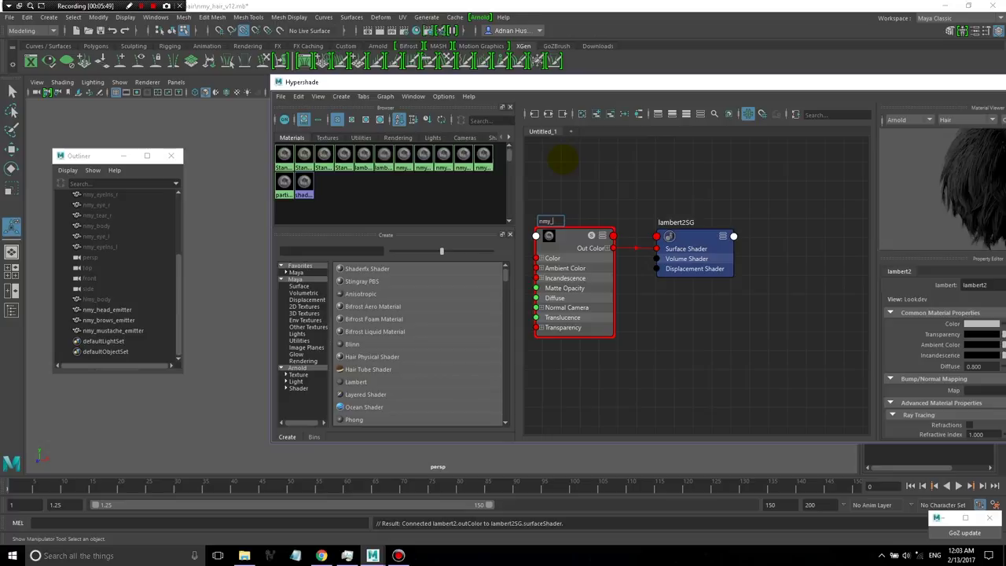
{"action": "type", "text": "itter_mtl"}
{"action": "key", "text": "Return"}
Step: Rename the lambert2SG shading group to nmy_emitter_mtlSG
{"action": "double_click", "coordinate": [559, 221]}
{"action": "left_click", "coordinate": [669, 222]}
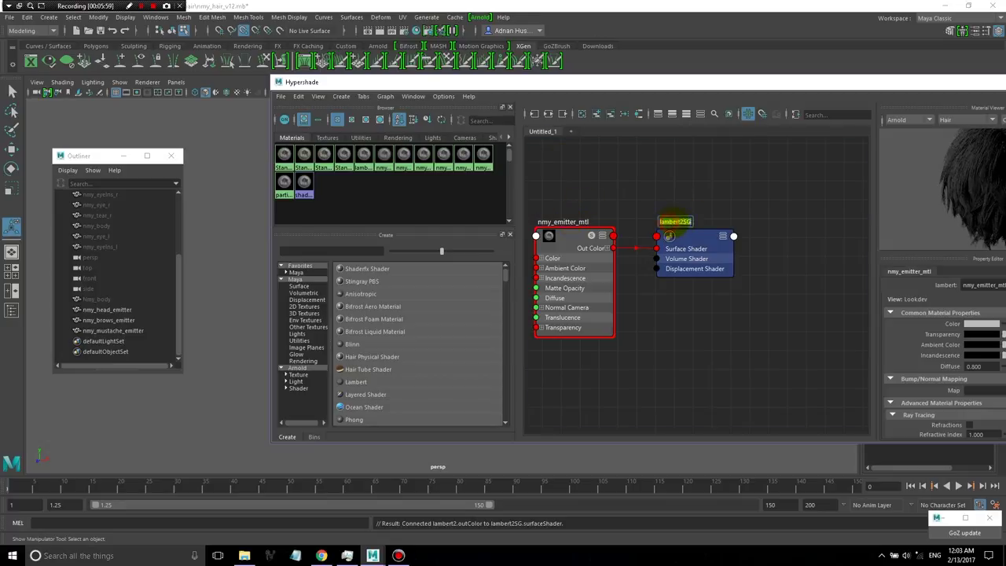
{"action": "double_click", "coordinate": [669, 222]}
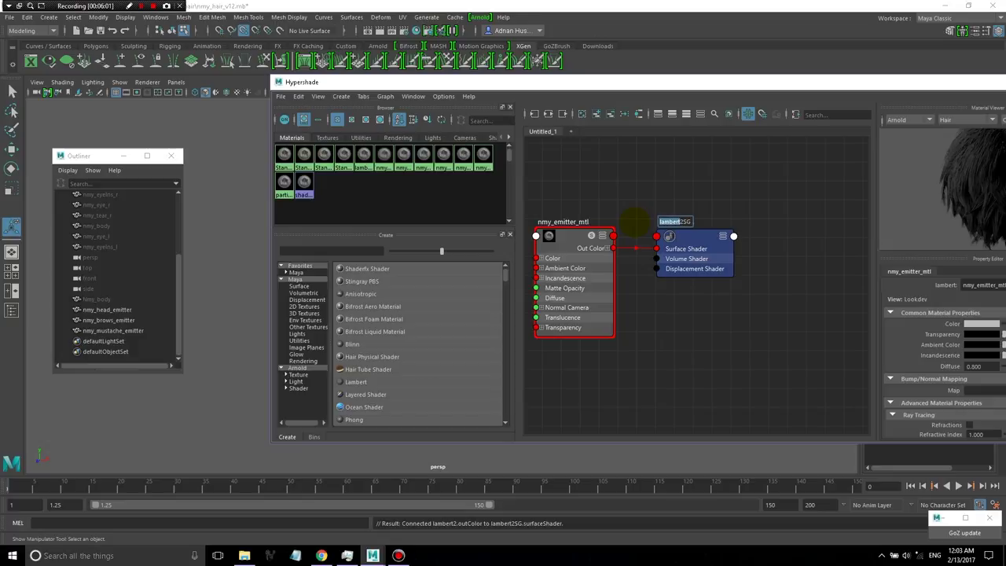
{"action": "key", "text": "BackSpace"}
{"action": "type", "text": "nmy_emitter_mtl"}
{"action": "key", "text": "Return"}
{"action": "left_click", "coordinate": [577, 240]}
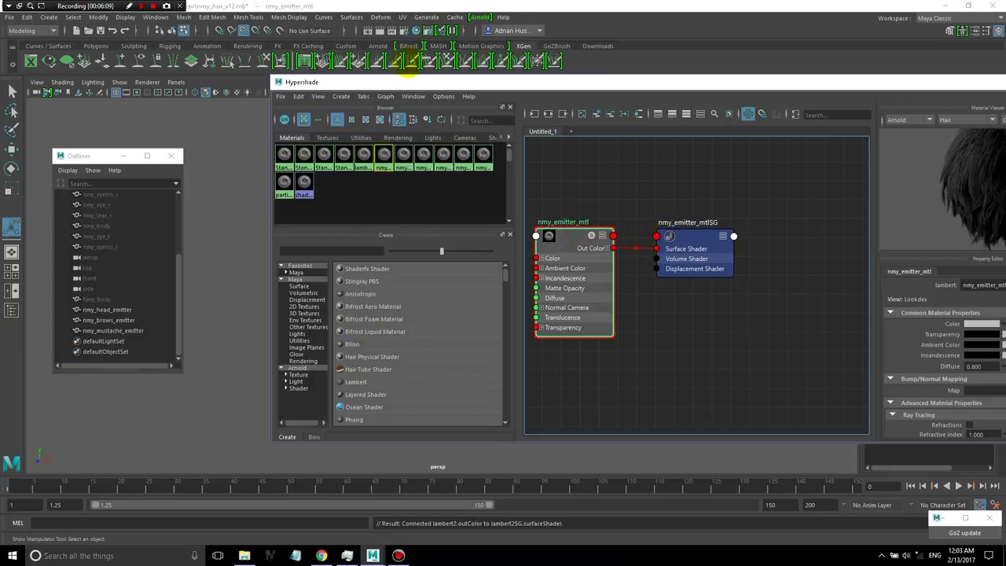
{"action": "left_click_drag", "start_coordinate": [406, 83], "coordinate": [631, 73]}
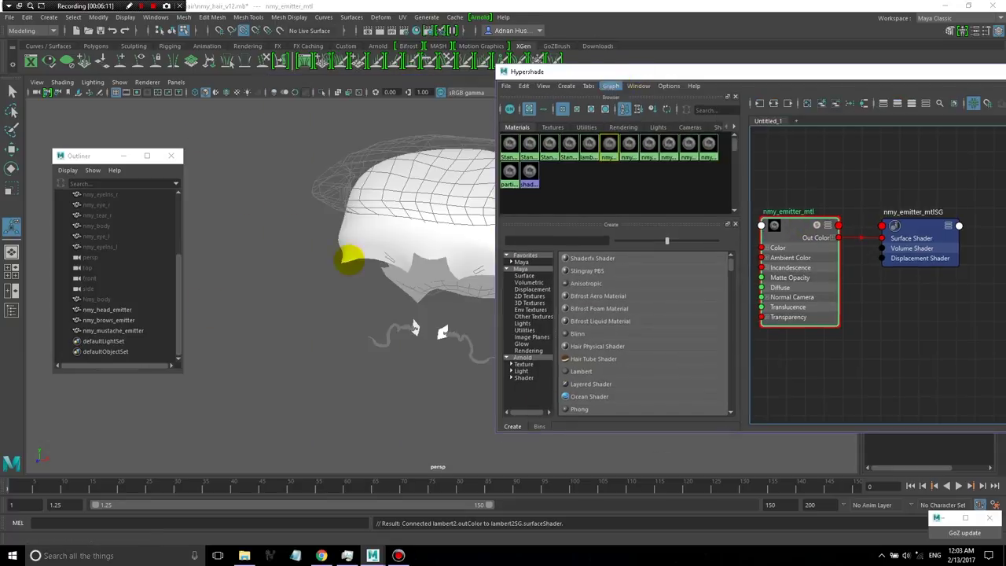
Step: Assign nmy_emitter_mtl to the head, brows and mustache emitters
{"action": "left_click", "coordinate": [107, 310]}
{"action": "left_click", "coordinate": [112, 330], "text": "shift"}
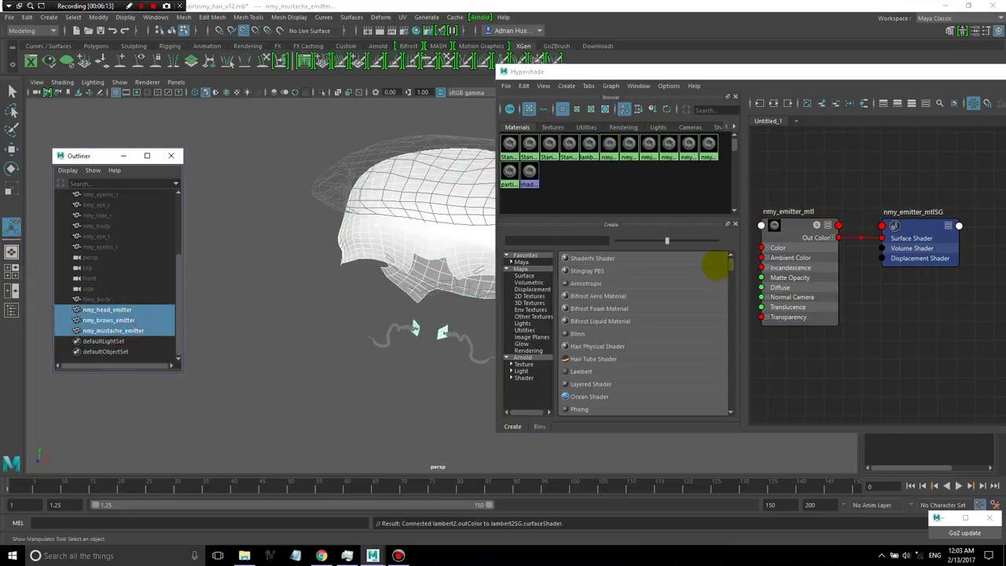
{"action": "right_click", "coordinate": [801, 227]}
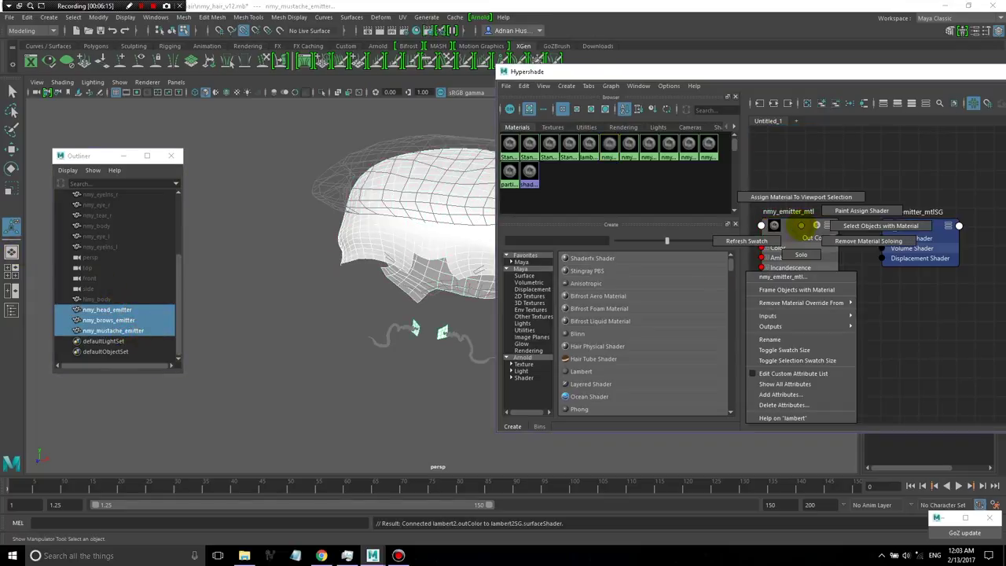
{"action": "left_click", "coordinate": [801, 196]}
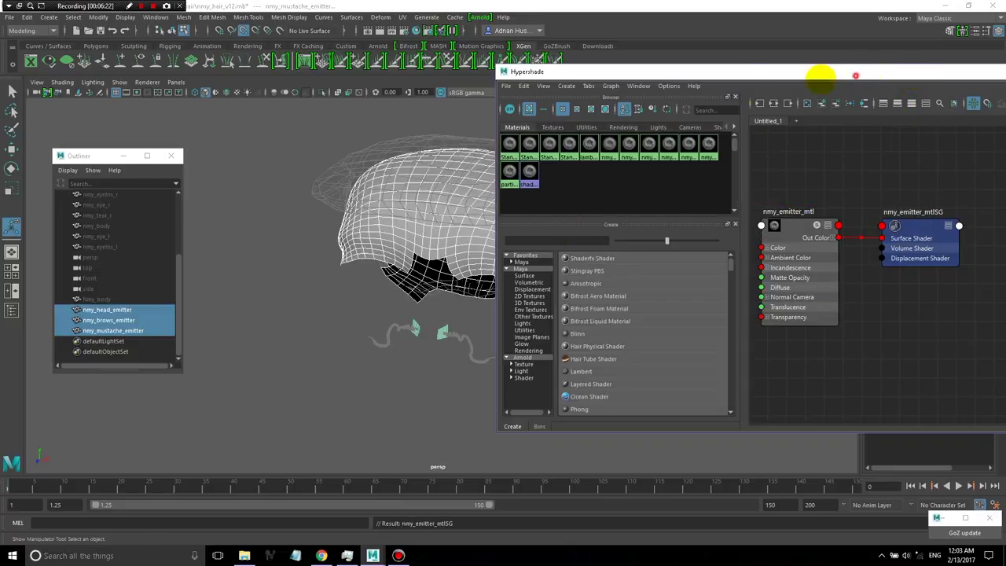
Step: Close the Hypershade and clear the selection
{"action": "double_click", "coordinate": [853, 72]}
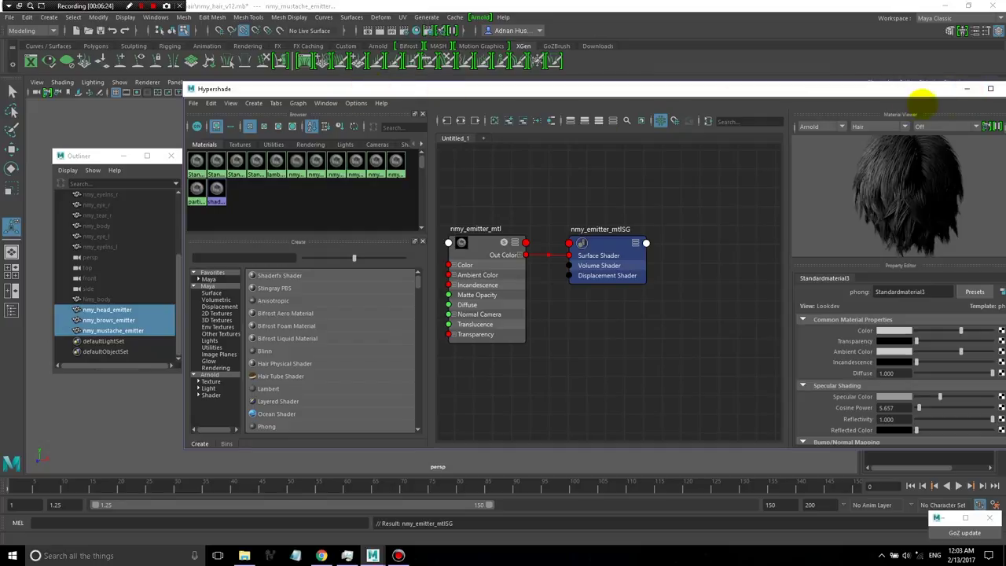
{"action": "left_click_drag", "start_coordinate": [943, 88], "coordinate": [831, 93]}
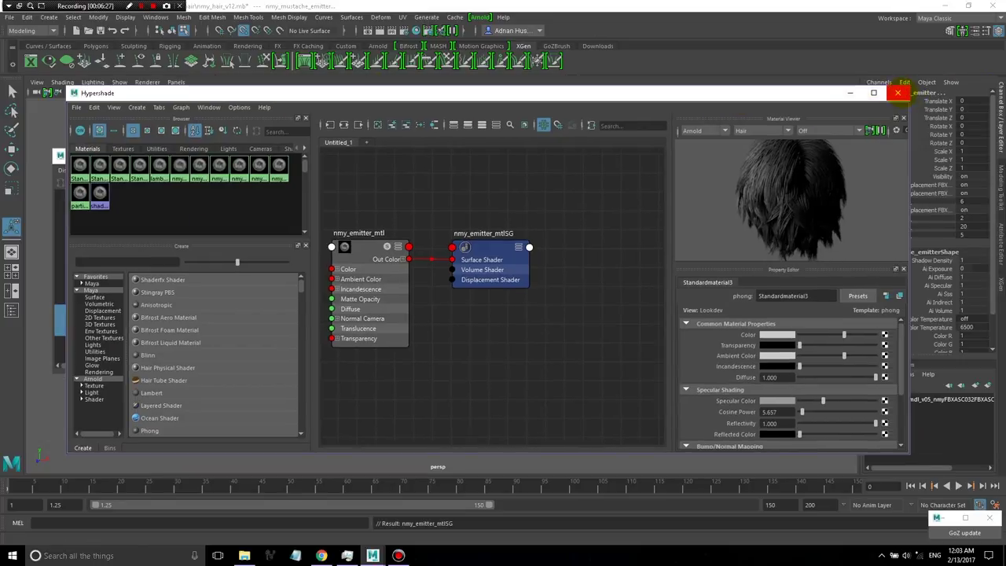
{"action": "left_click", "coordinate": [897, 93]}
{"action": "left_click", "coordinate": [726, 284]}
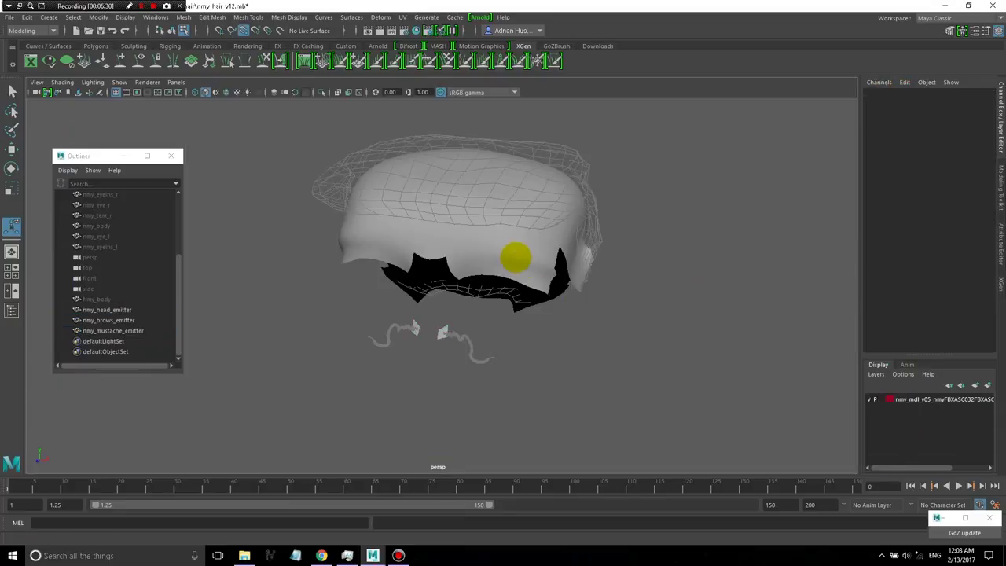
Step: Orbit around the hair emitter meshes and select nmy_brows_emitter in object mode
{"action": "mouse_move", "coordinate": [518, 257]}
{"action": "left_mouse_down", "text": "alt"}
{"action": "mouse_move", "coordinate": [503, 254]}
{"action": "mouse_move", "coordinate": [512, 270]}
{"action": "left_mouse_up", "text": "alt"}
{"action": "left_click", "coordinate": [462, 253]}
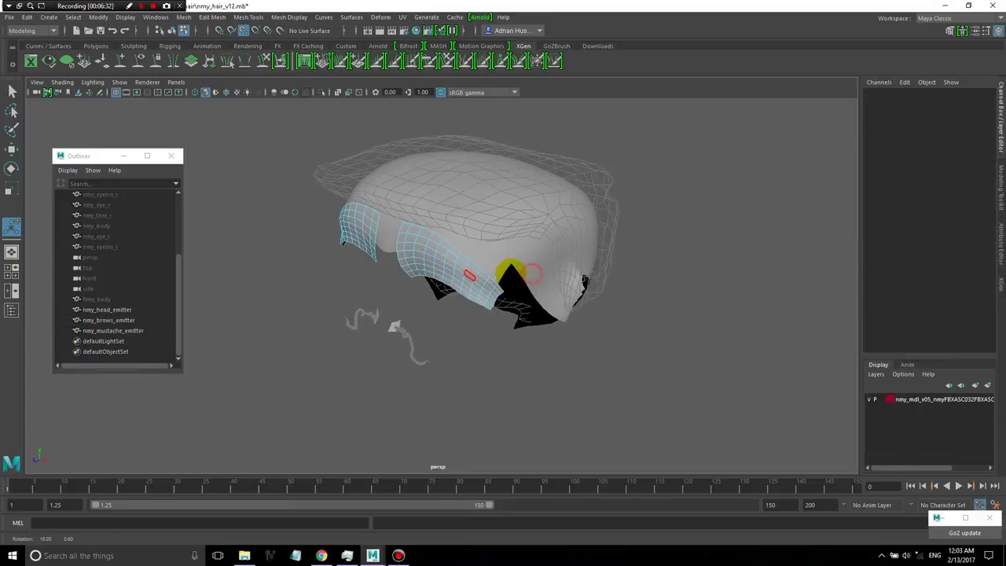
{"action": "left_click_drag", "start_coordinate": [438, 298], "coordinate": [507, 314], "text": "alt"}
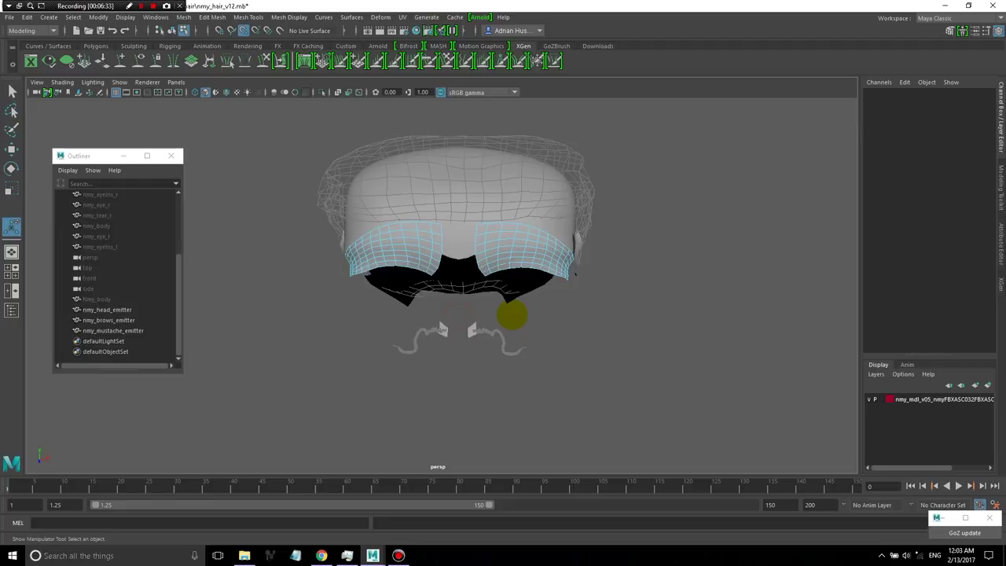
{"action": "key", "text": "q"}
{"action": "left_click", "coordinate": [108, 320]}
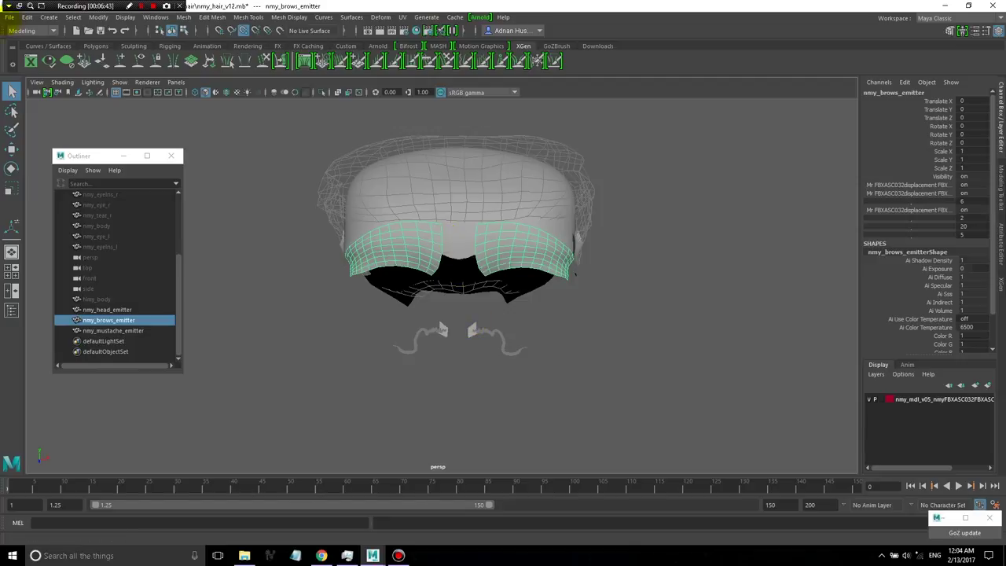
Step: Save the scene to nmy_hair_v12.mb twice, then orbit to inspect the head
{"action": "left_click", "coordinate": [10, 16]}
{"action": "left_click", "coordinate": [32, 59]}
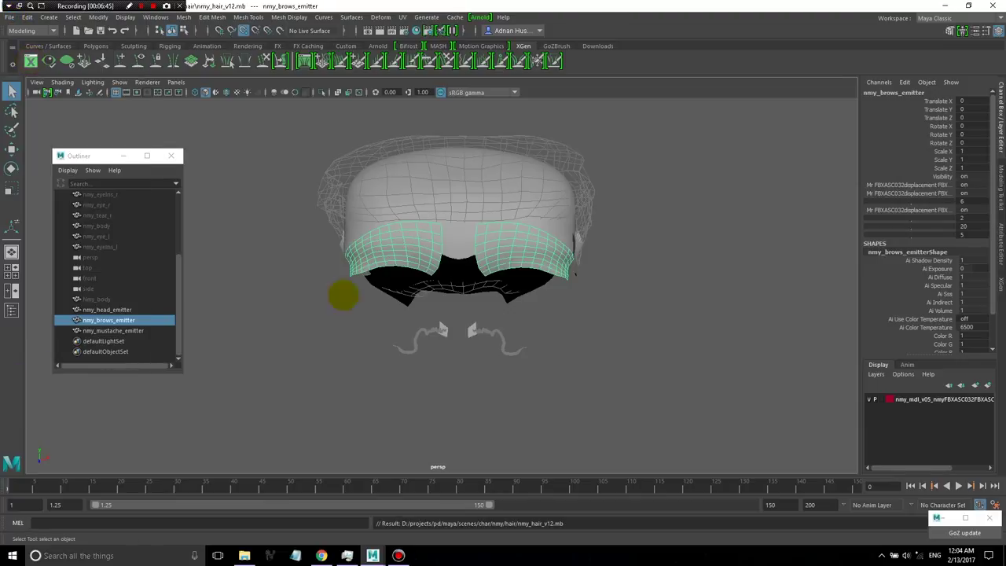
{"action": "key", "text": "F8"}
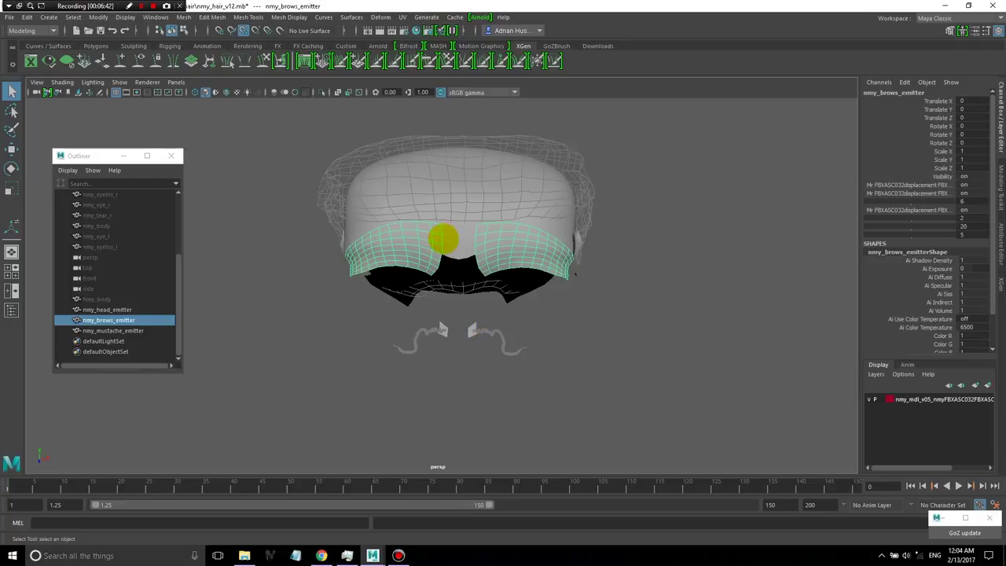
{"action": "left_click", "coordinate": [9, 16]}
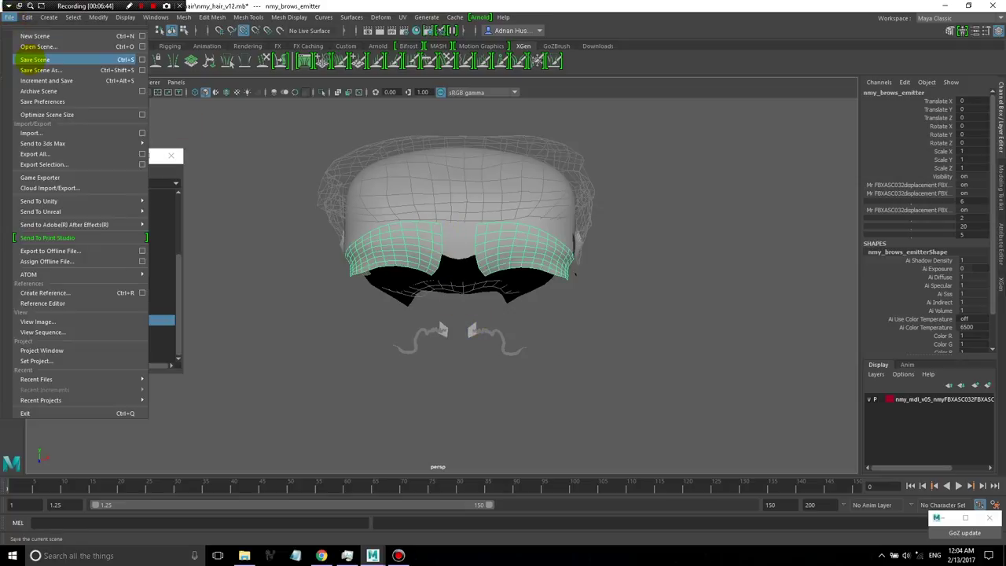
{"action": "left_click", "coordinate": [30, 61]}
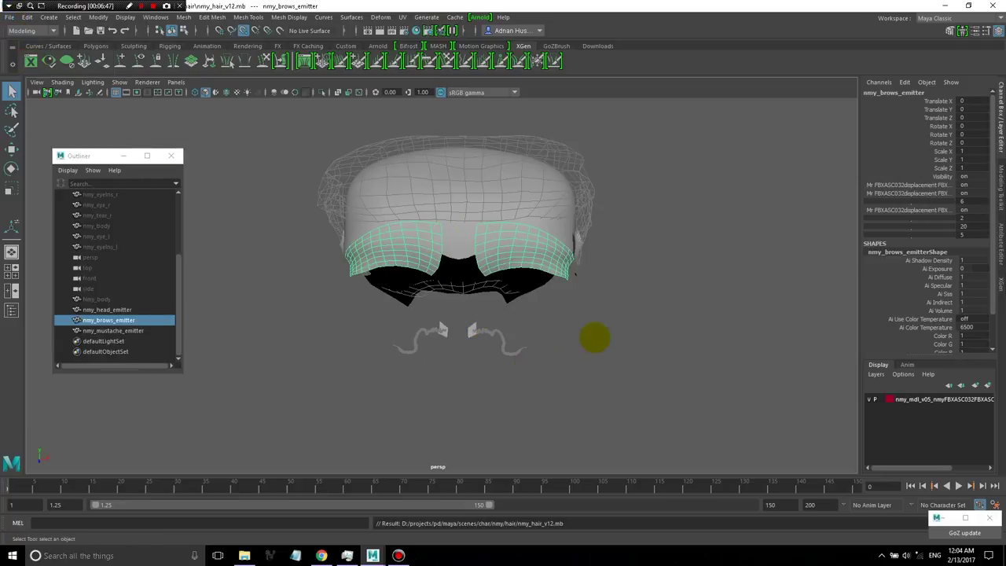
{"action": "left_click_drag", "start_coordinate": [627, 315], "coordinate": [557, 317], "text": "alt"}
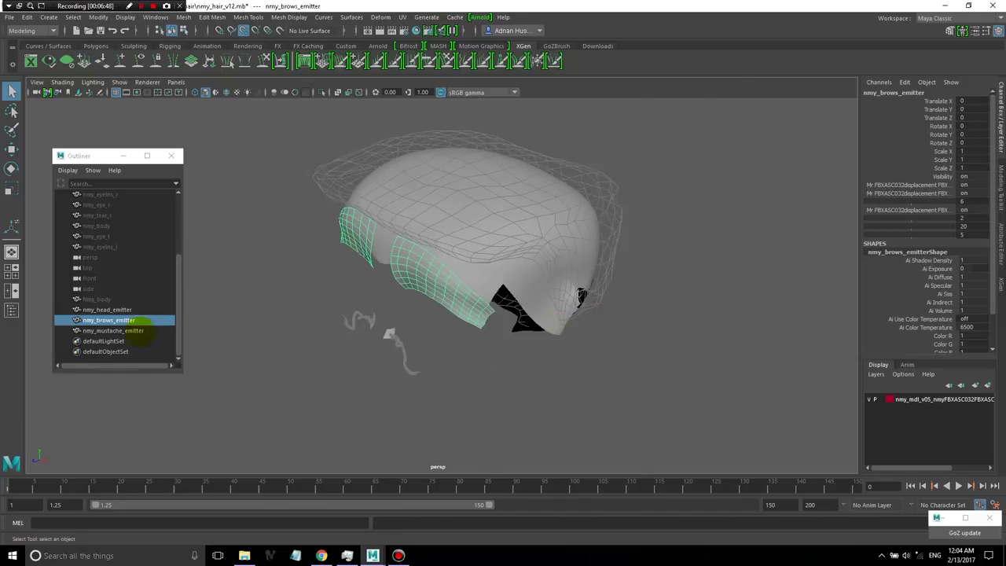